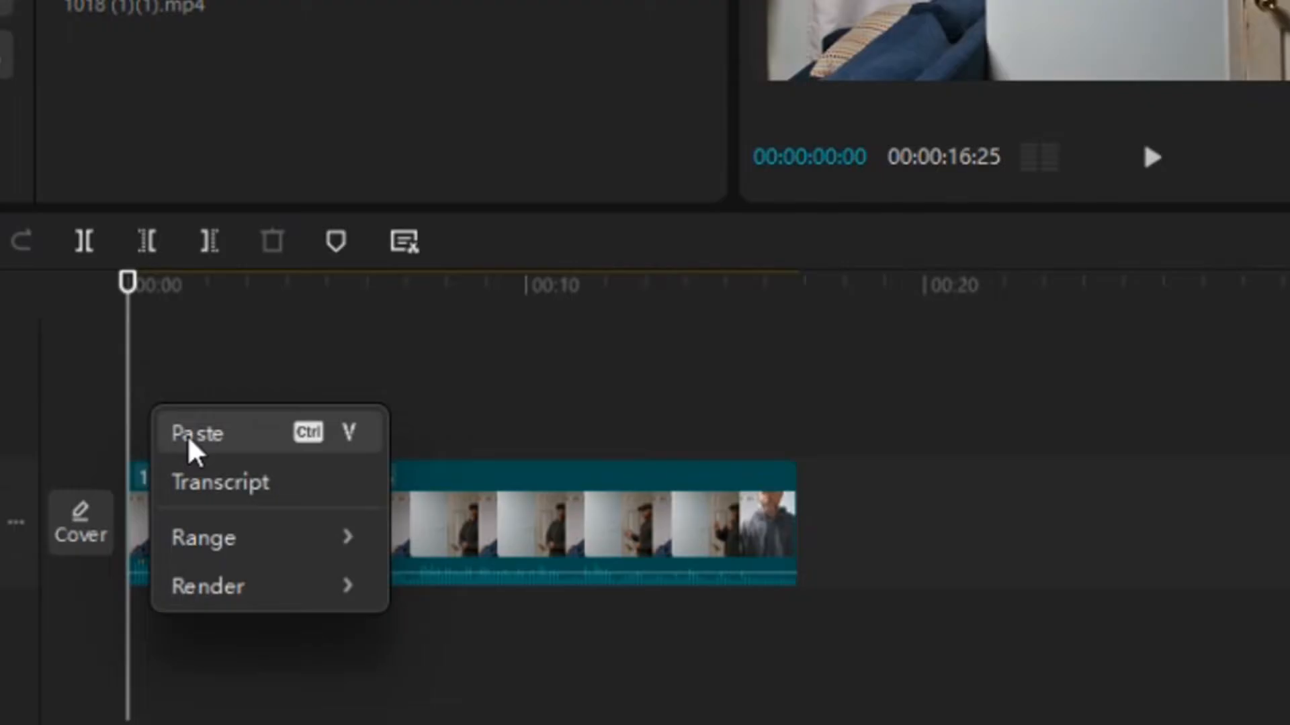
# - Paste a copy of the 1018 (1)(1).mp4 clip on a track above the original and hide the original's track
pyautogui.click(188, 434)
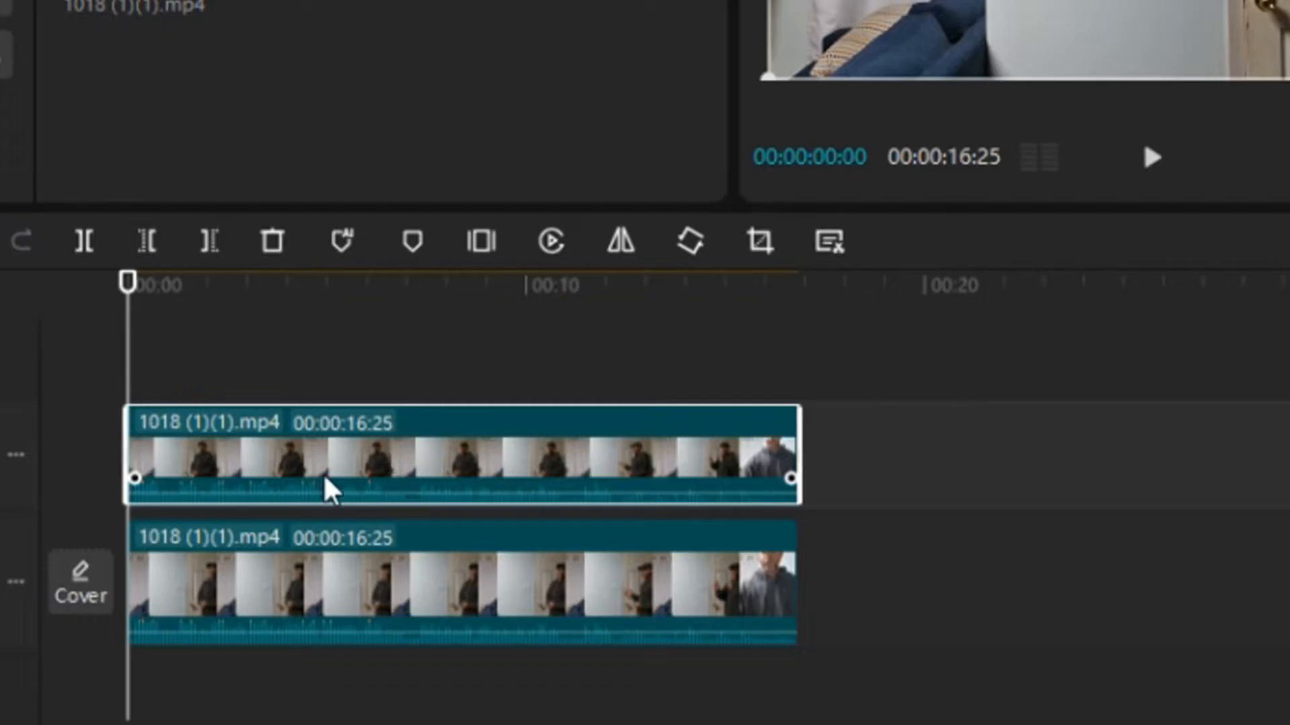
pyautogui.click(262, 573)
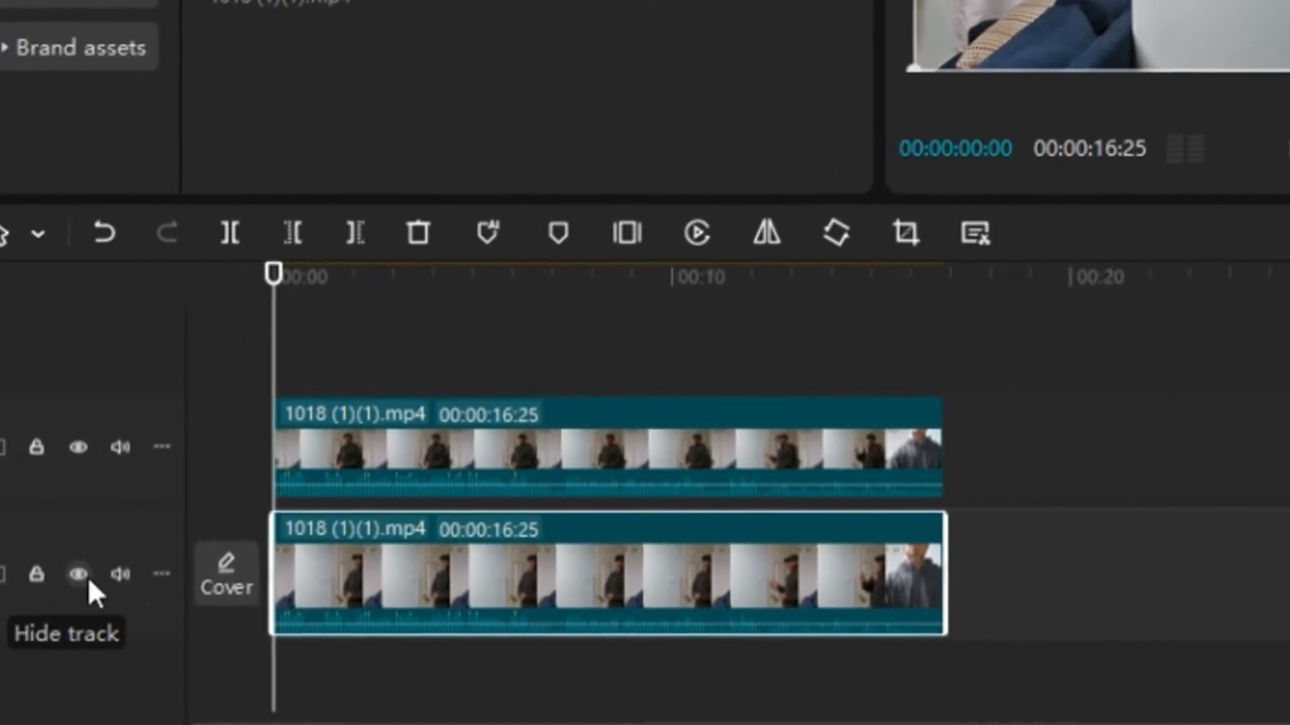
pyautogui.click(94, 574)
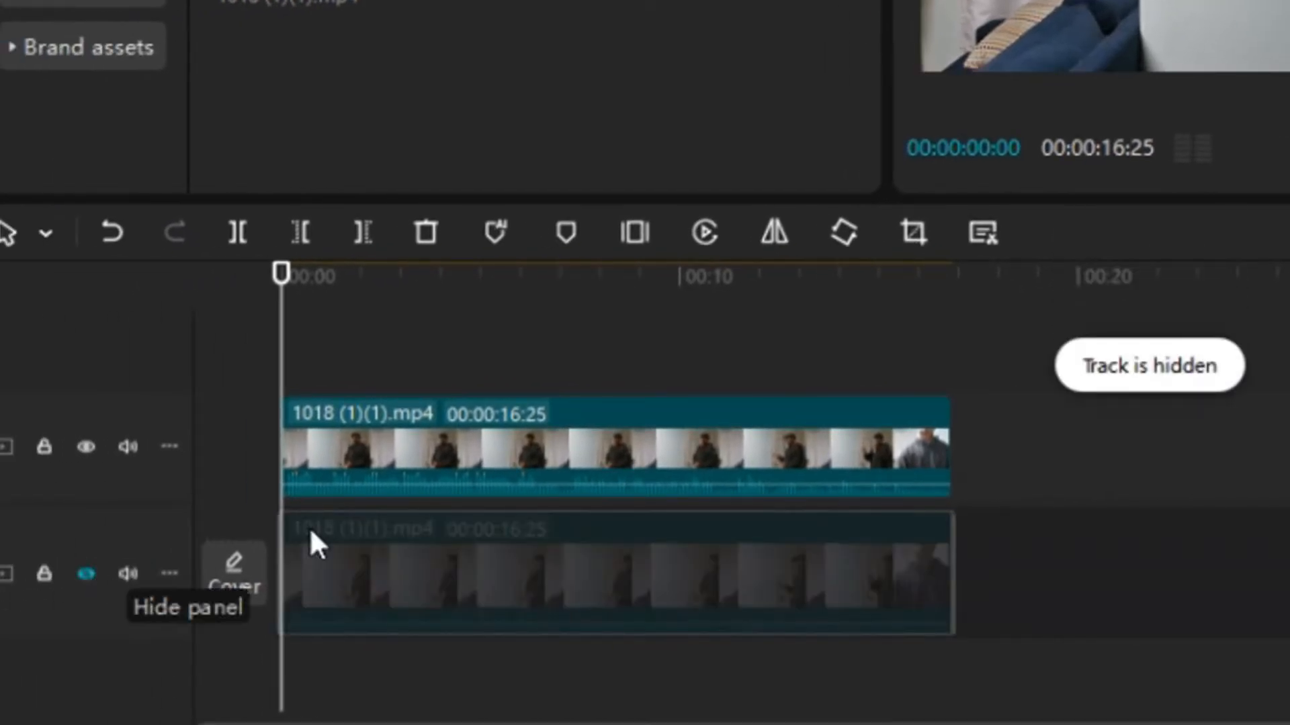
# - Apply a Rectangle mask to the upper clip and shrink it closely around the light switch on the wall
pyautogui.click(461, 455)
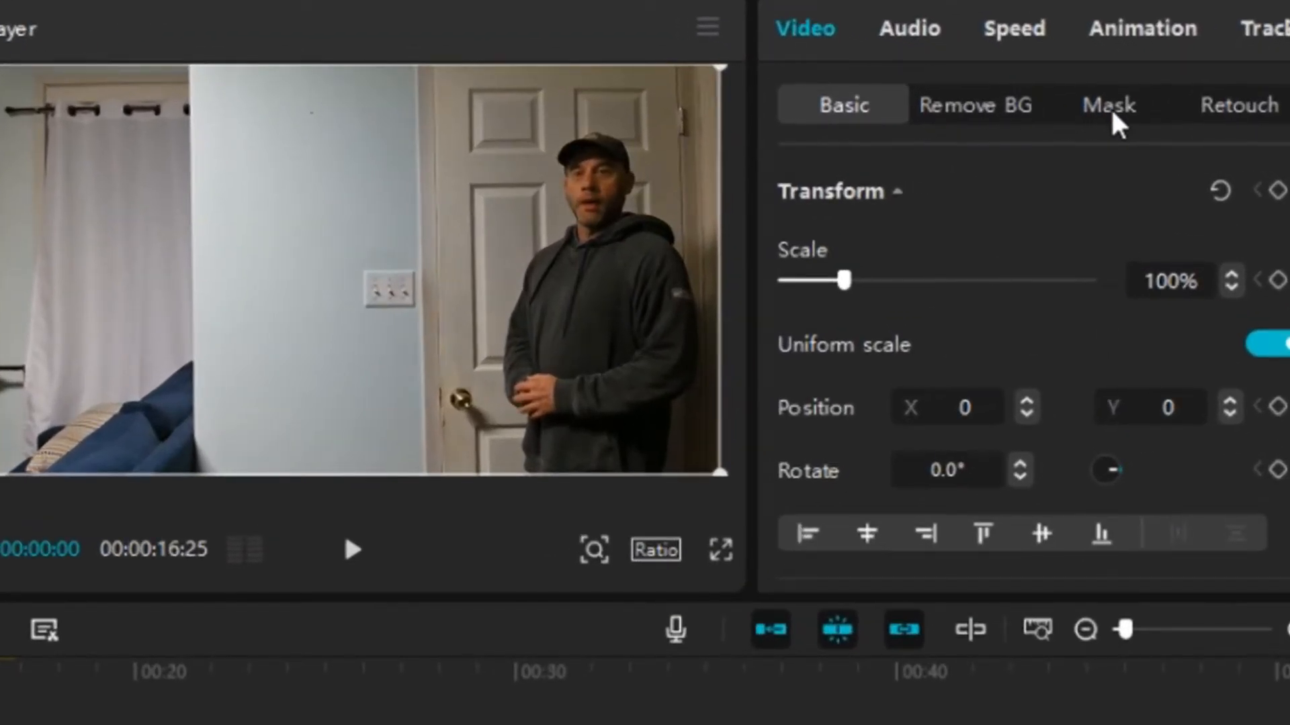
pyautogui.click(1110, 111)
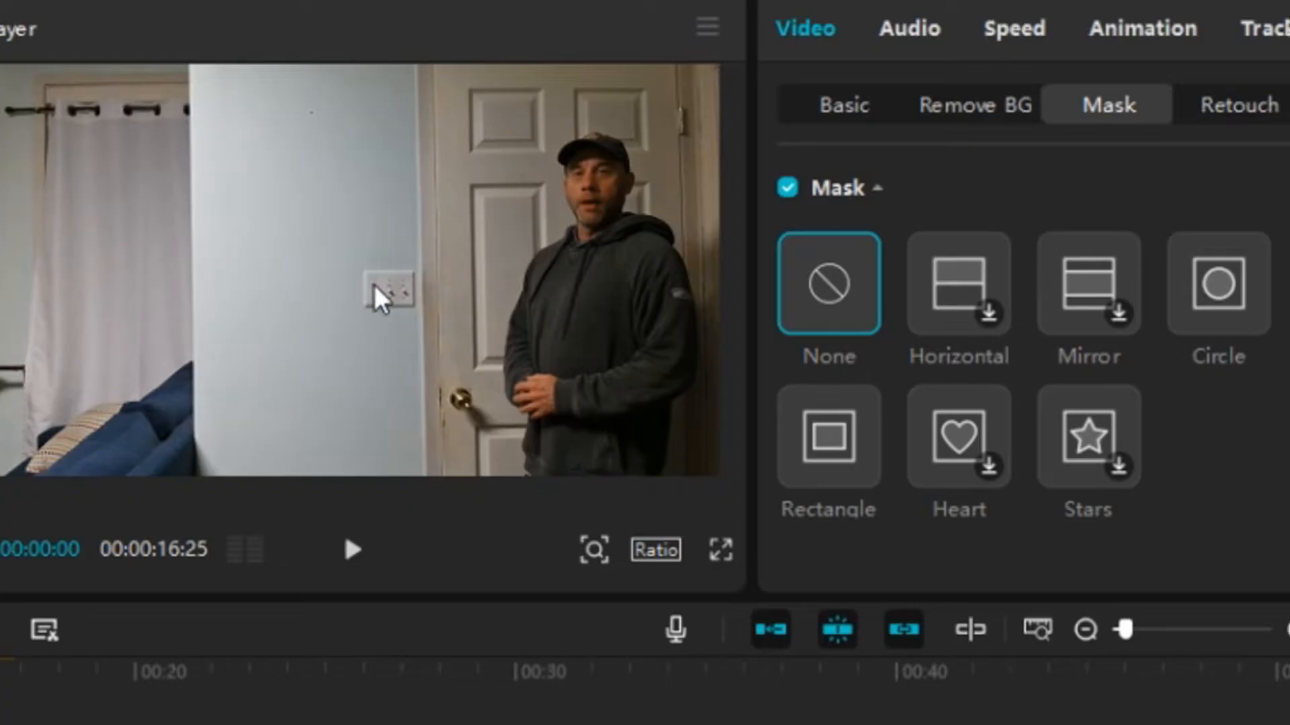
pyautogui.click(821, 457)
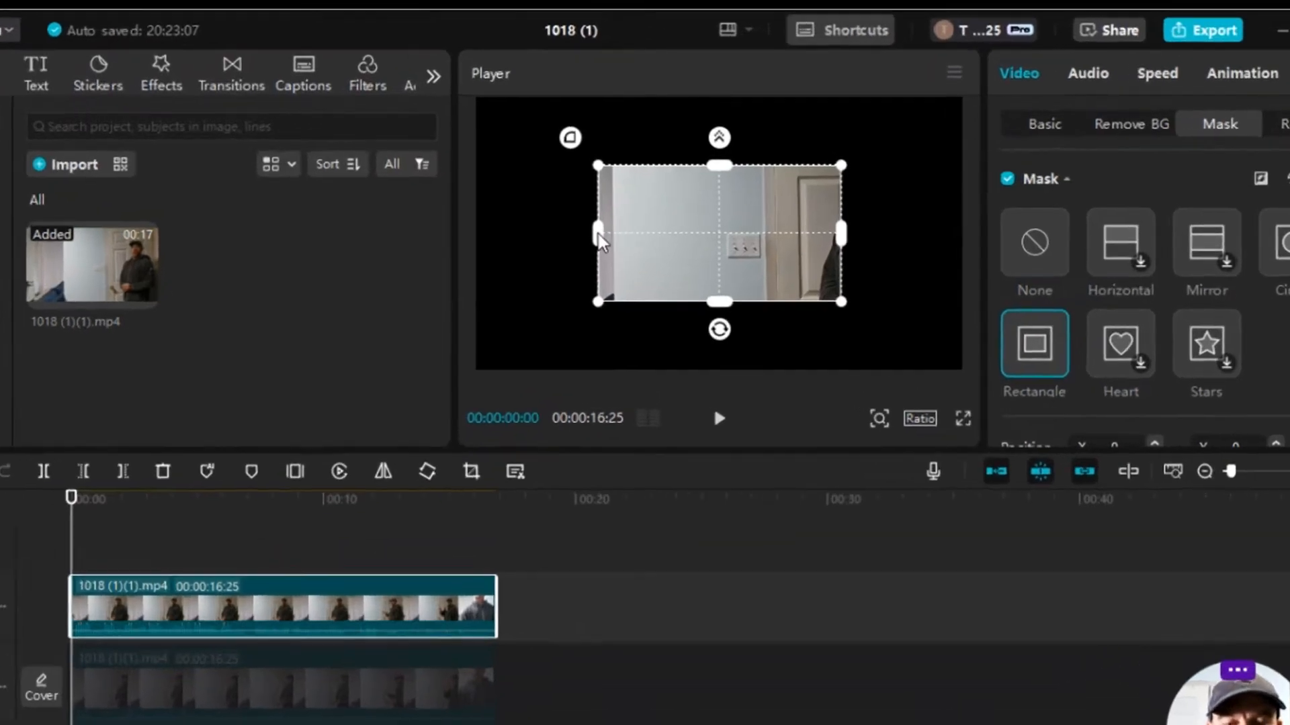
pyautogui.moveTo(625, 220); pyautogui.dragTo(660, 222)
pyautogui.moveTo(511, 340); pyautogui.dragTo(585, 345)
pyautogui.moveTo(679, 364); pyautogui.dragTo(724, 375)
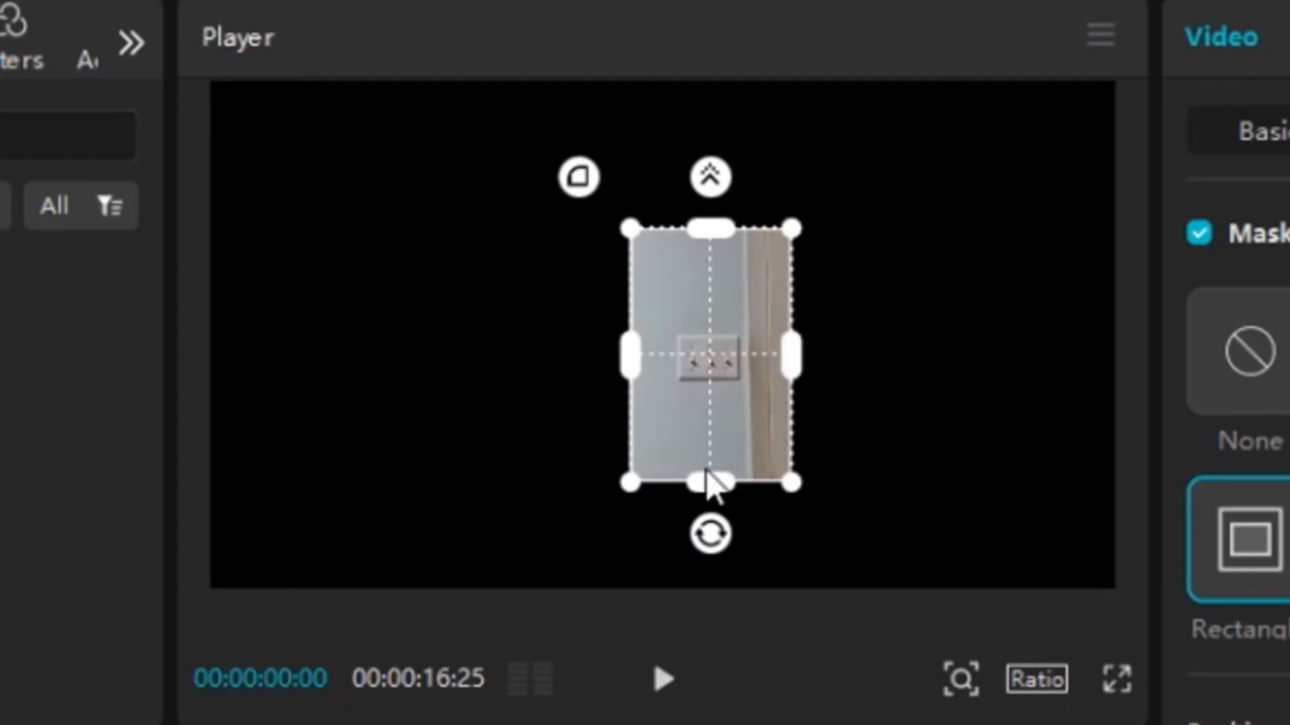
pyautogui.moveTo(721, 481); pyautogui.dragTo(725, 409)
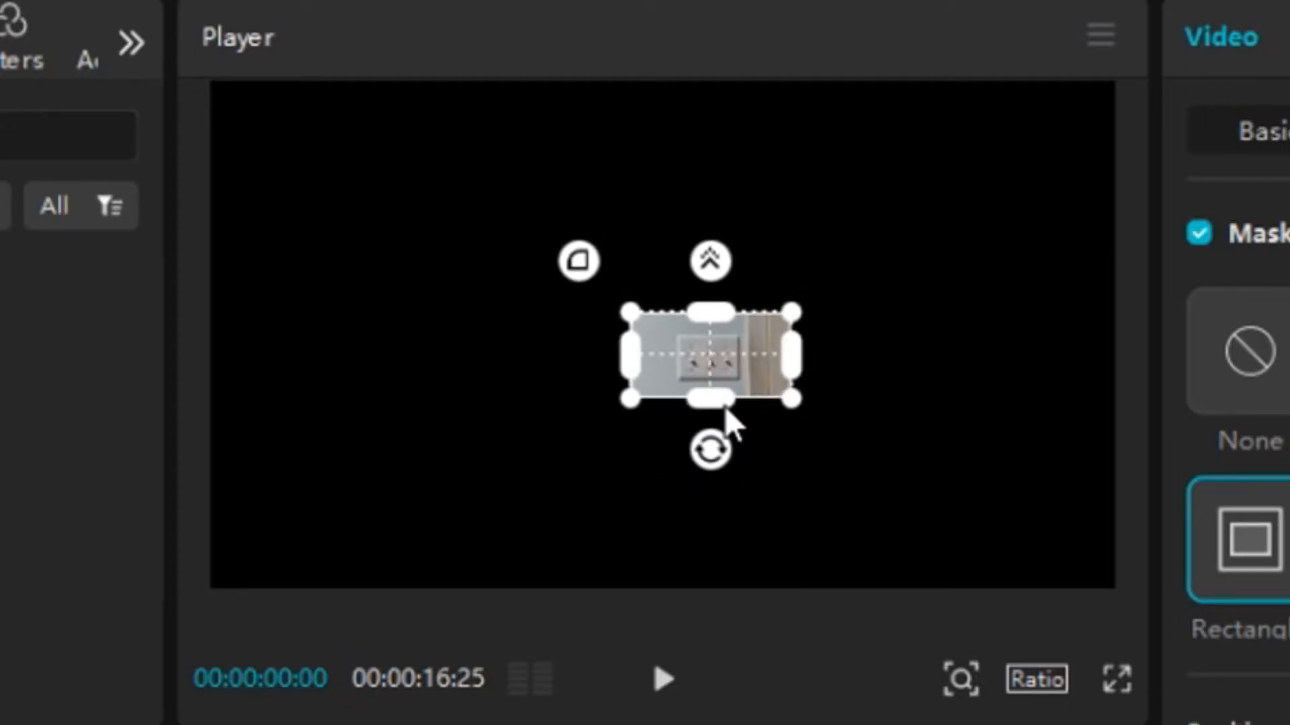
pyautogui.moveTo(793, 356); pyautogui.dragTo(751, 357)
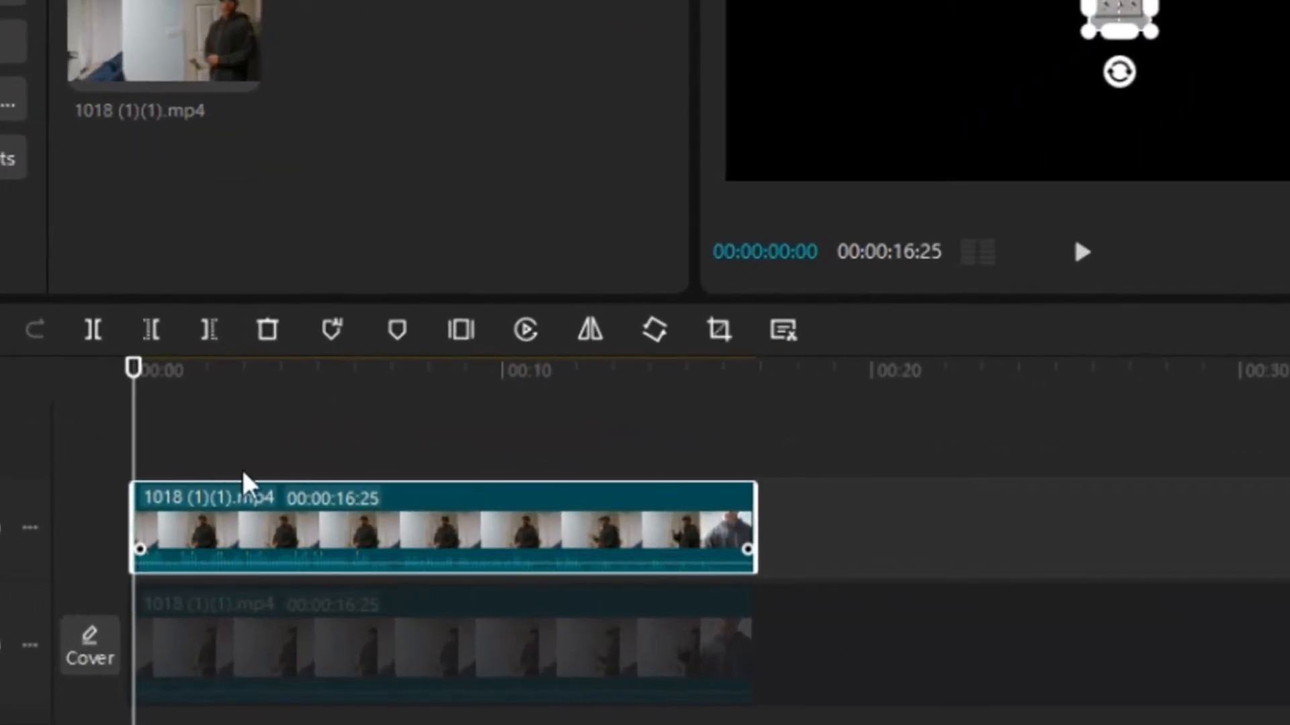
# - Fine-tune the rectangle mask's height and width around the light switch, checking the result at different points of the clip
pyautogui.click(340, 430)
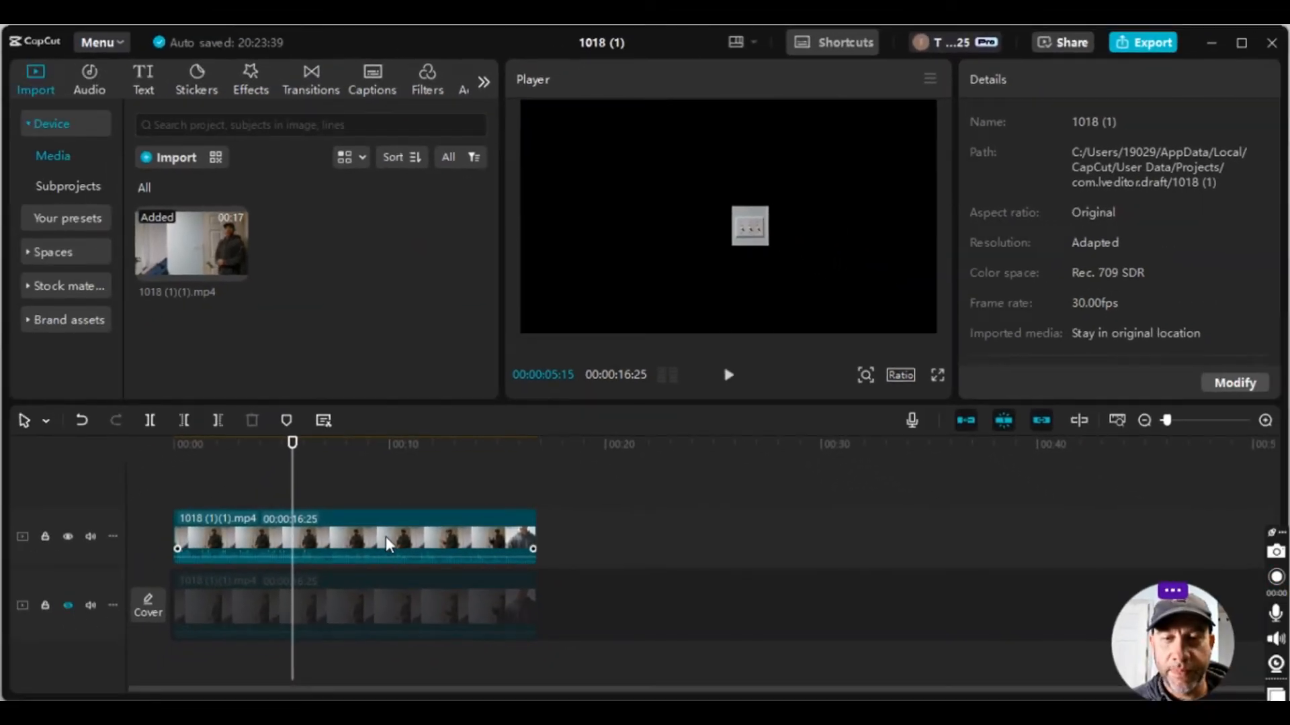
pyautogui.click(770, 282)
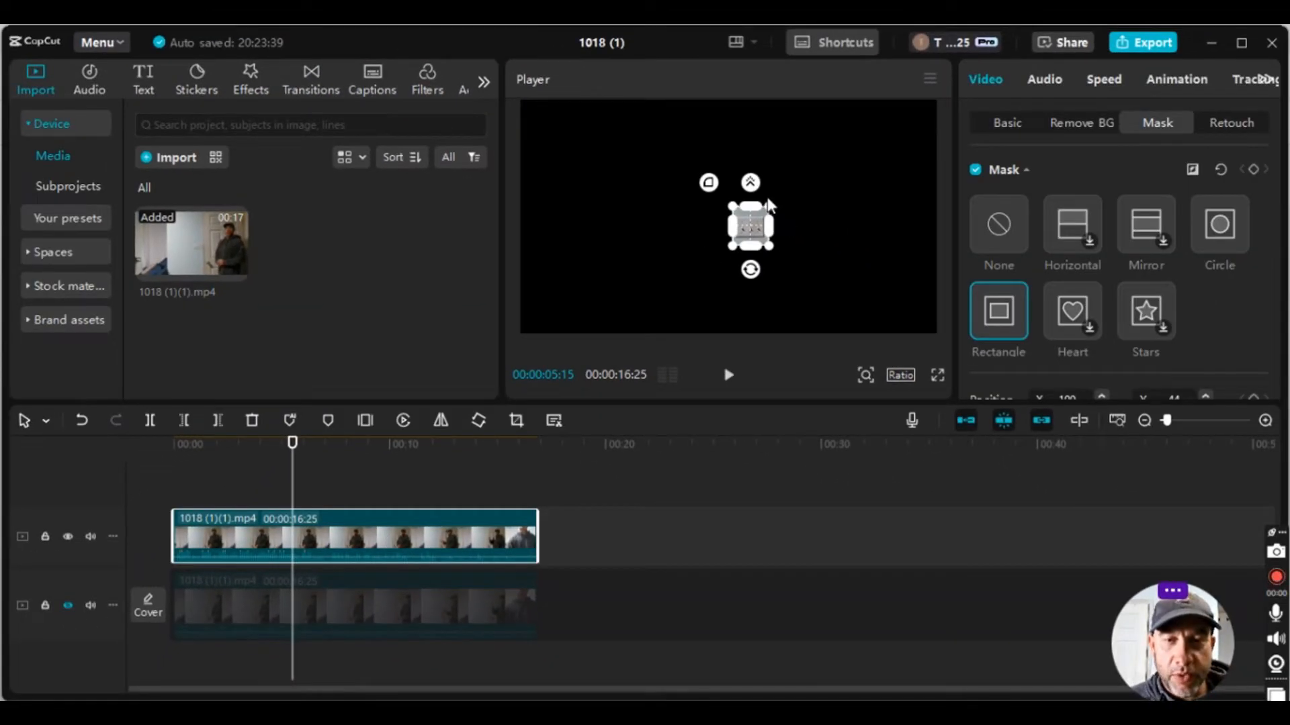
pyautogui.moveTo(771, 213); pyautogui.dragTo(767, 215)
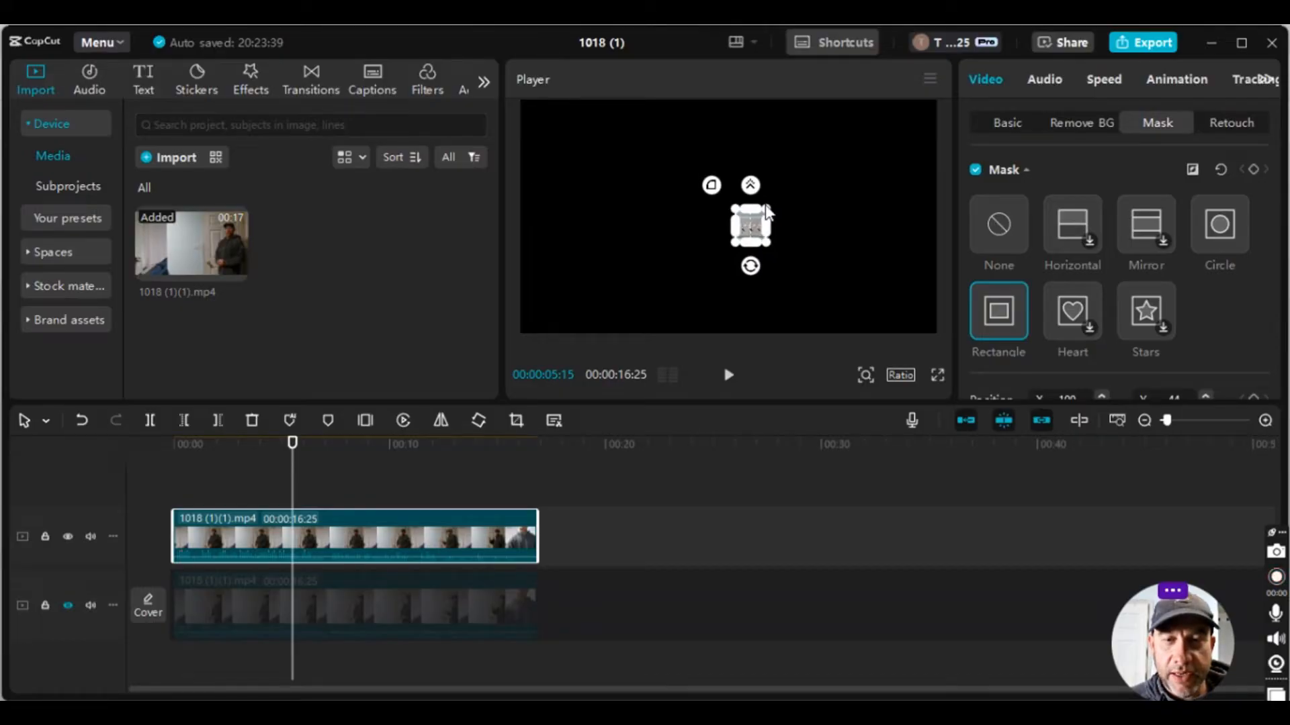
pyautogui.click(385, 480)
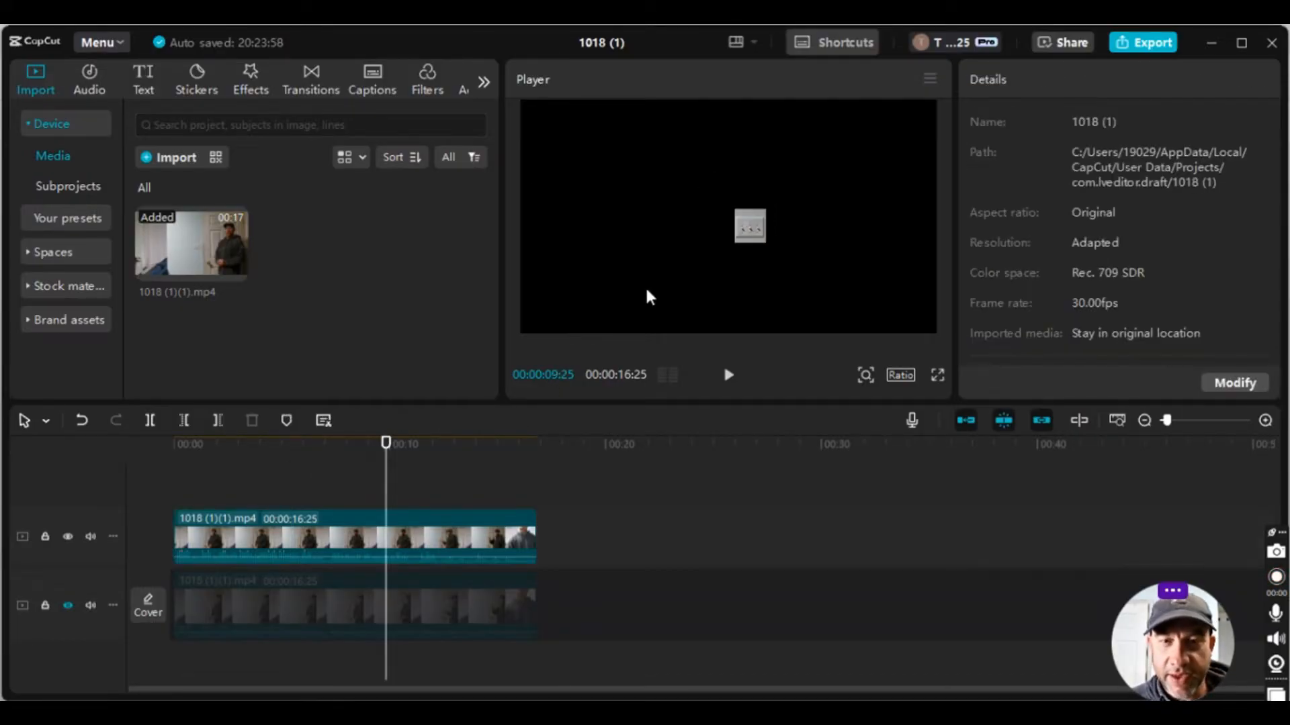
pyautogui.click(755, 232)
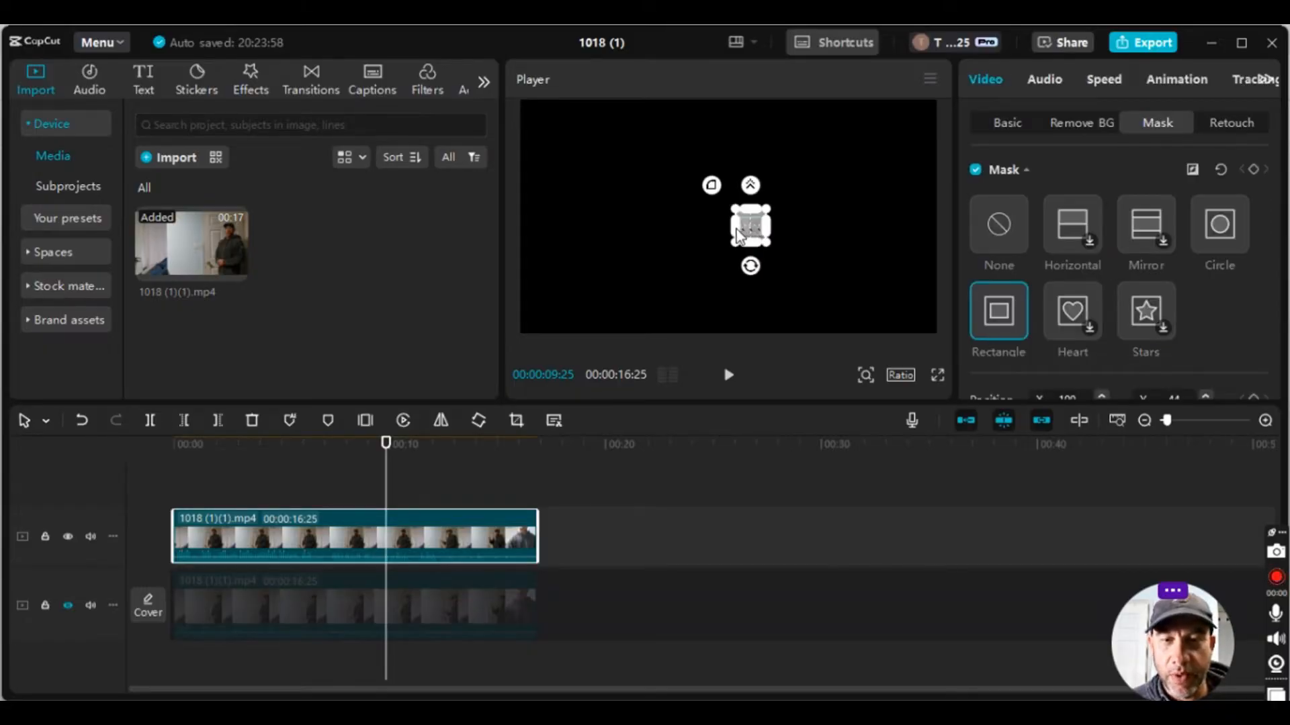
pyautogui.moveTo(736, 229); pyautogui.dragTo(734, 229)
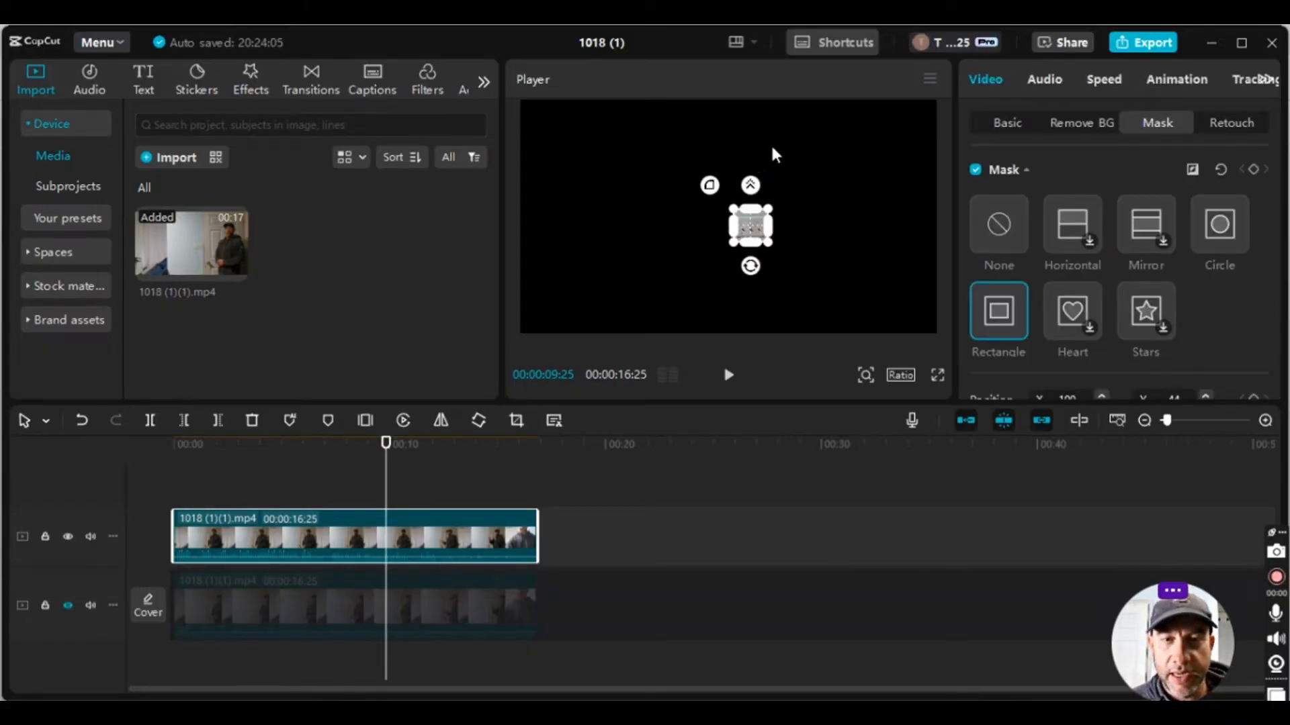
# - Return to the start of the clip and move the rectangle mask up onto the blank wall just above the light switch
pyautogui.click(466, 469)
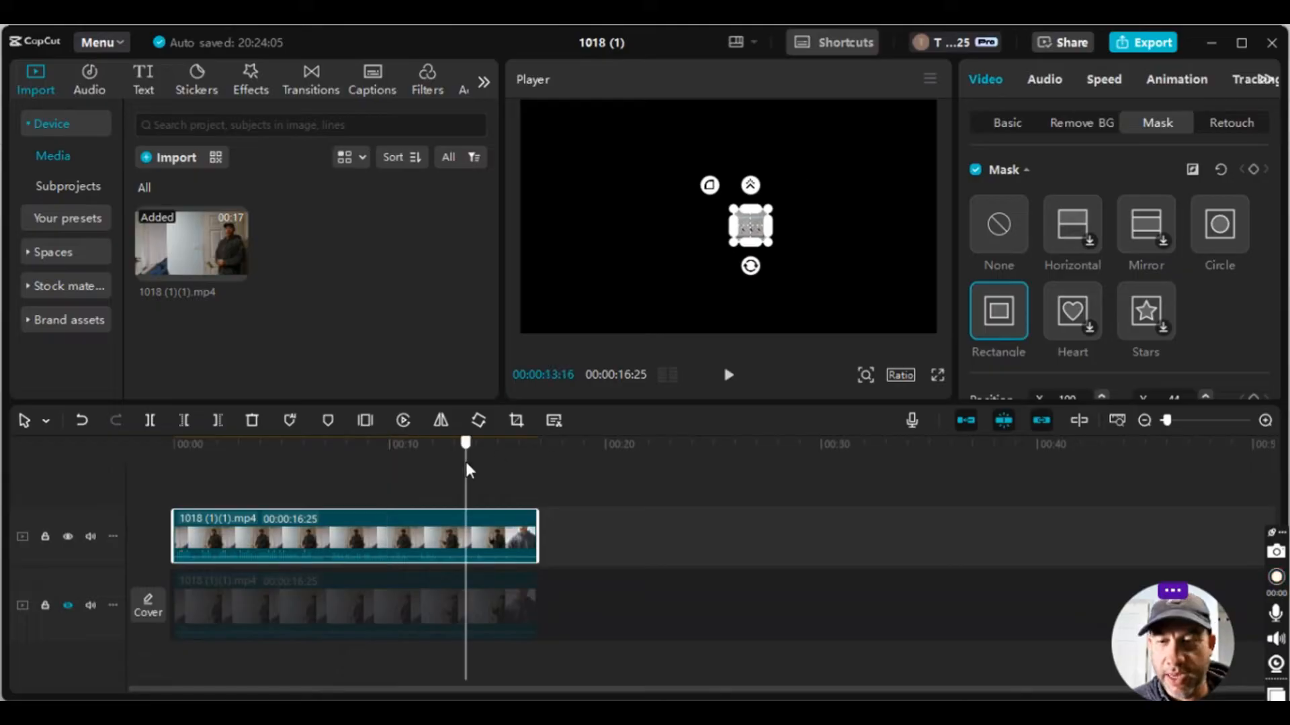
pyautogui.click(341, 505)
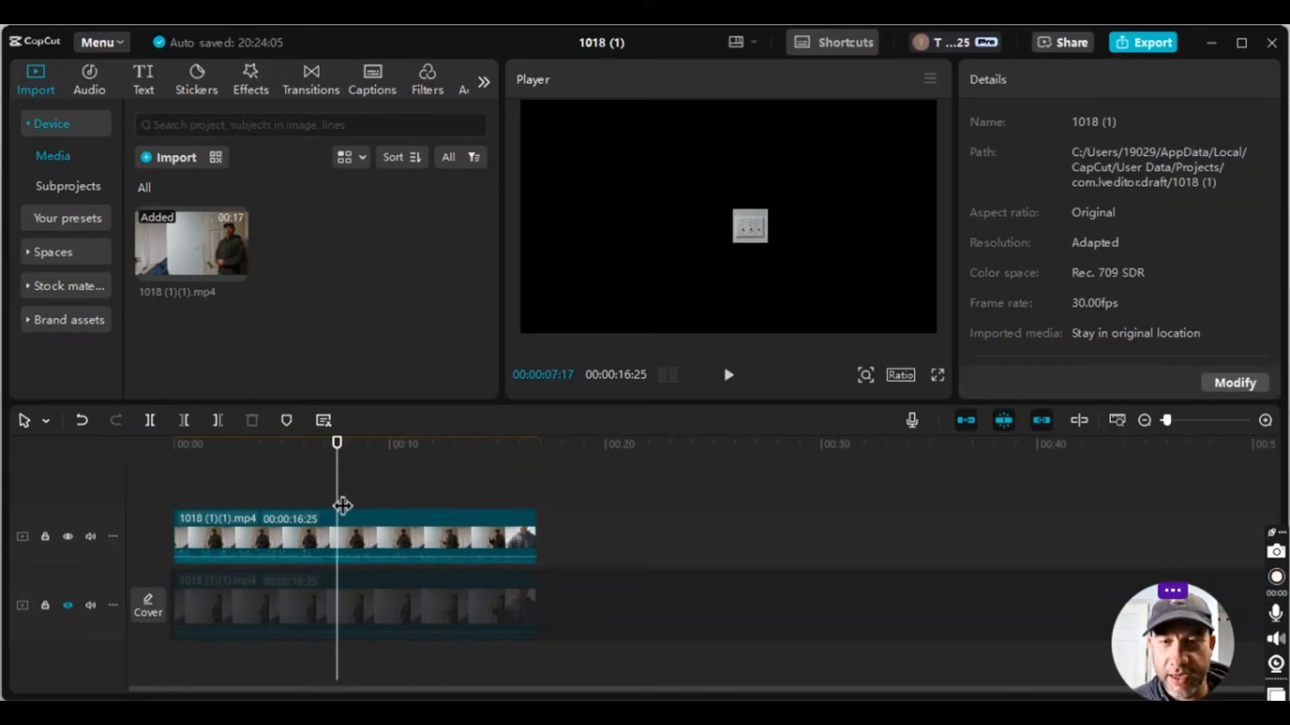
pyautogui.moveTo(340, 504); pyautogui.dragTo(185, 502)
pyautogui.click(240, 536)
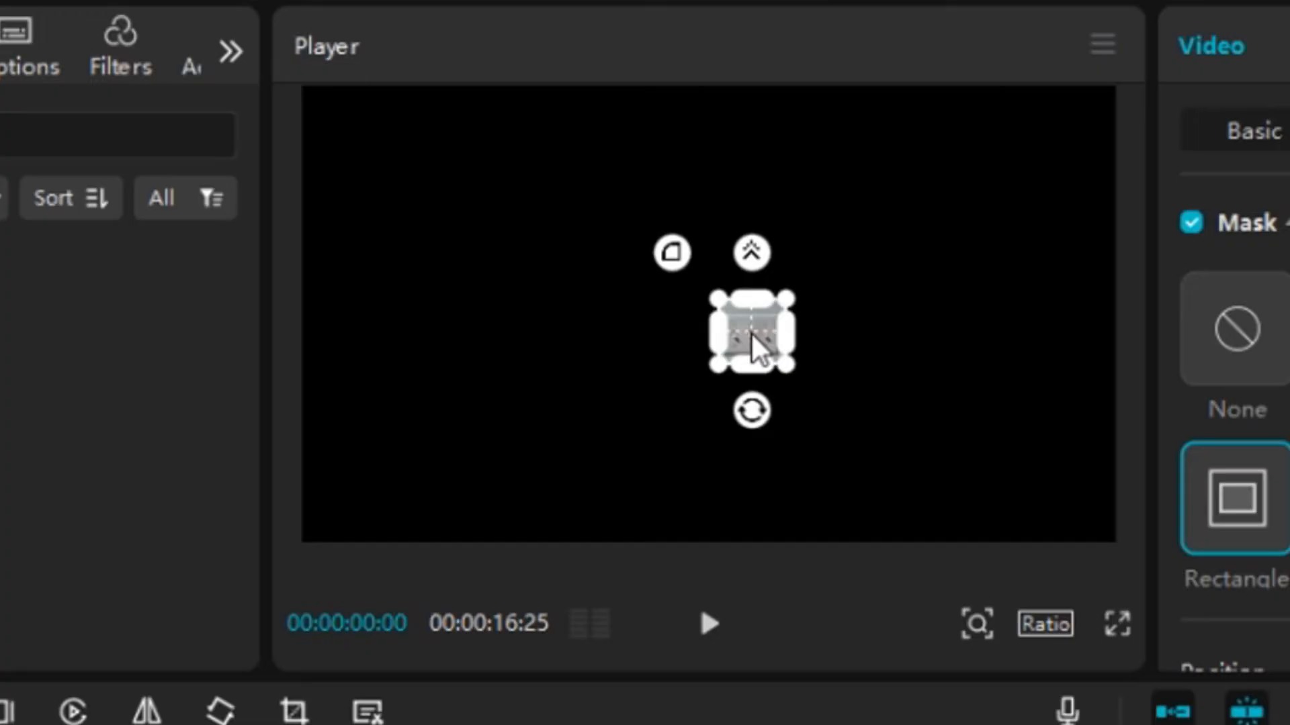
pyautogui.moveTo(752, 335); pyautogui.dragTo(747, 278)
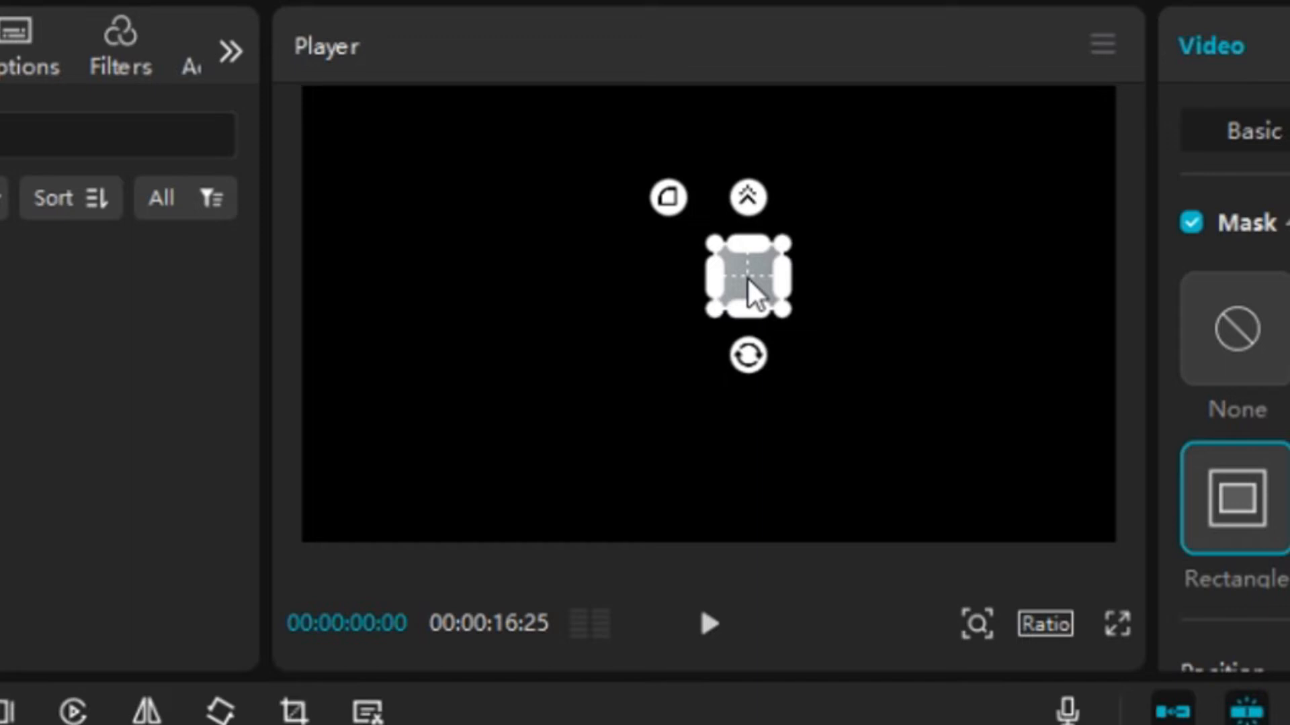
pyautogui.moveTo(748, 280); pyautogui.dragTo(748, 275)
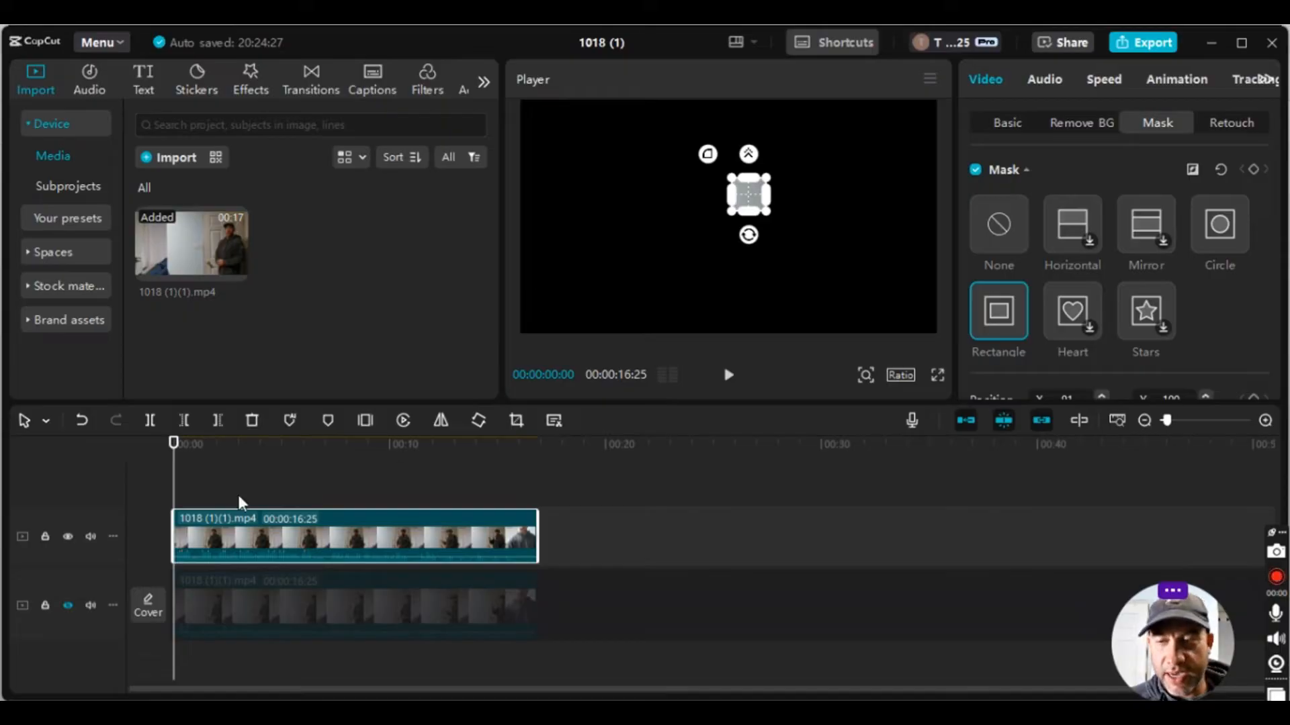
# - Unhide the original track, move the masked clip down to Y -283 to cover the light switch, and check it in full screen
pyautogui.click(68, 605)
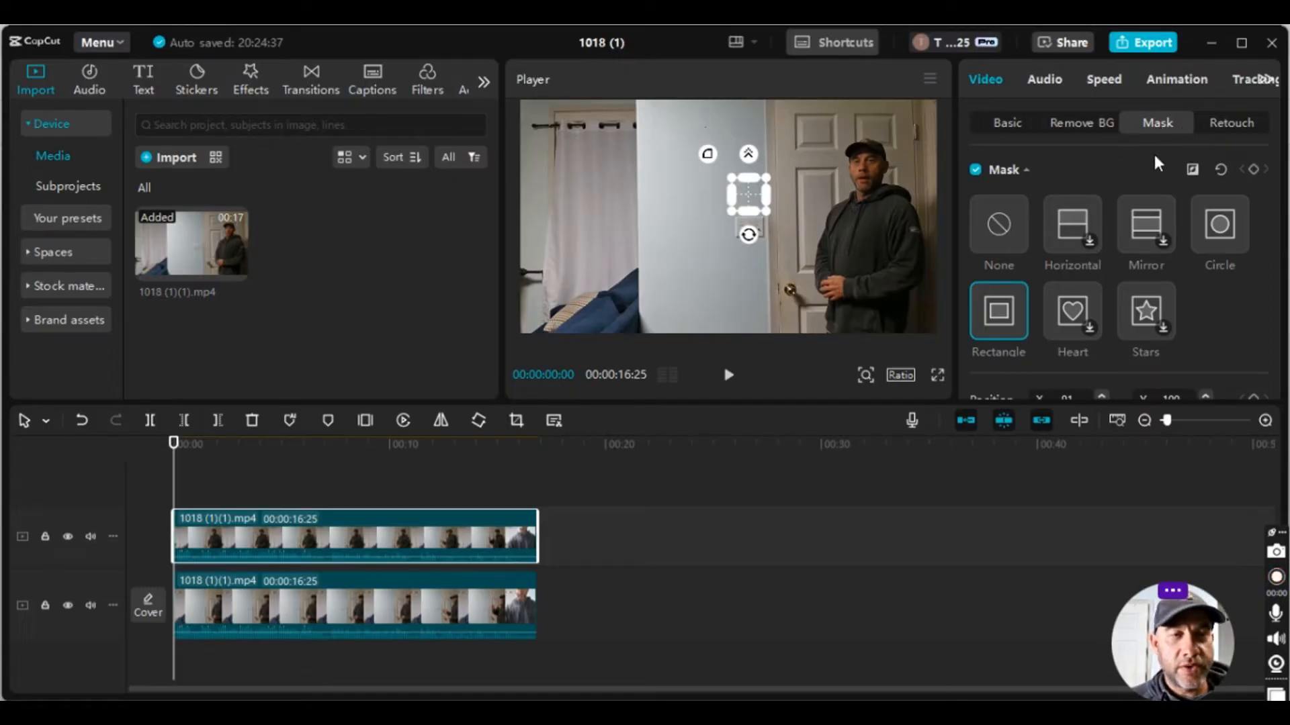
pyautogui.click(1001, 126)
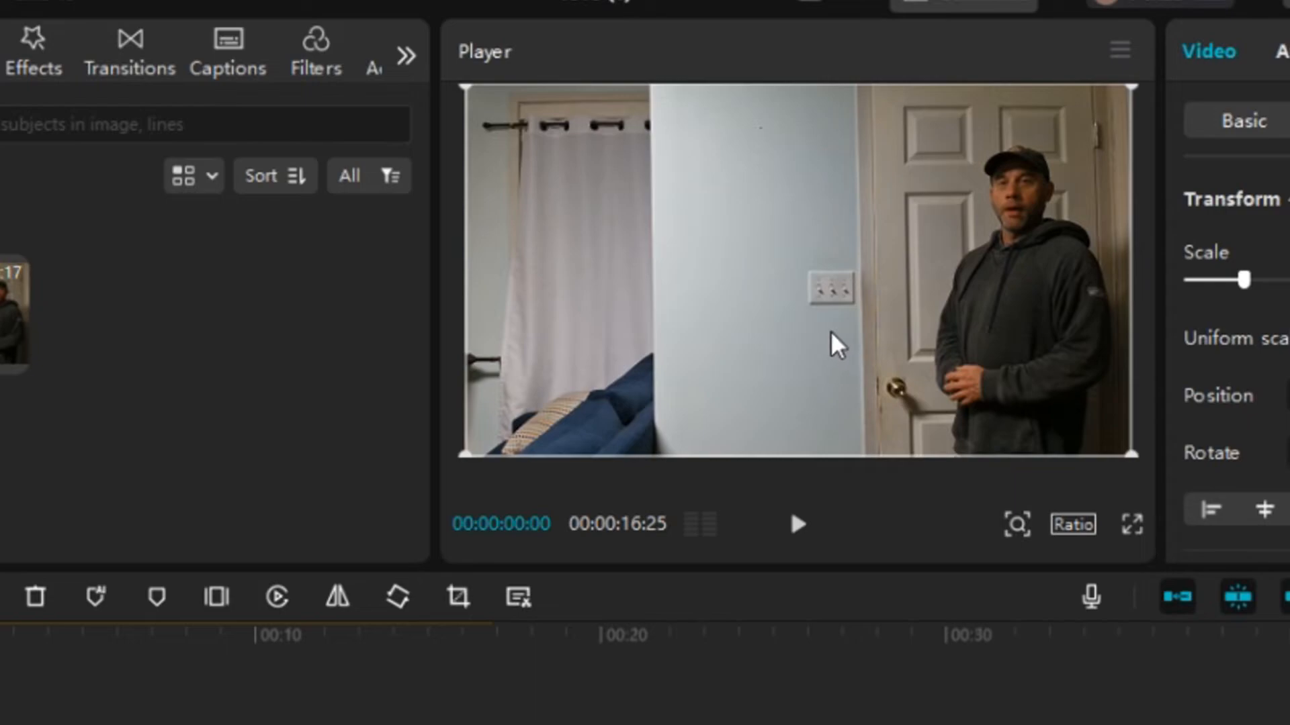
pyautogui.moveTo(831, 329); pyautogui.dragTo(823, 381)
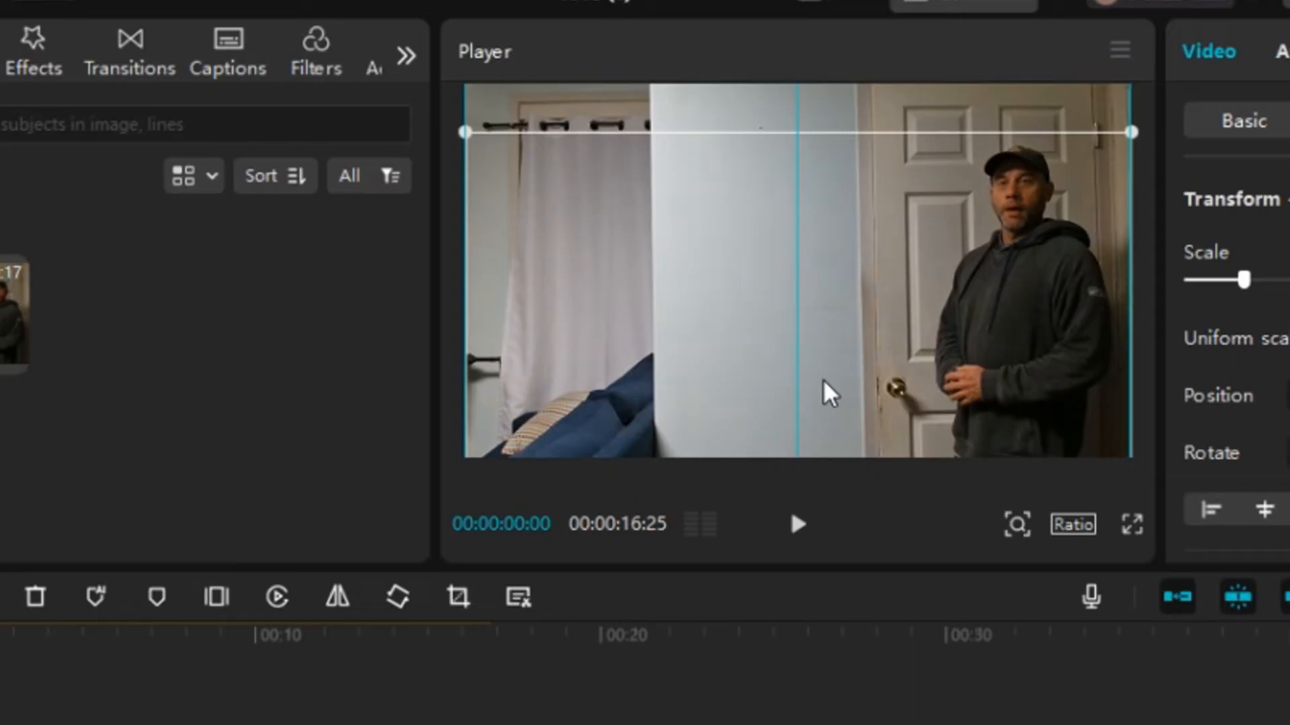
pyautogui.moveTo(823, 381); pyautogui.dragTo(822, 381)
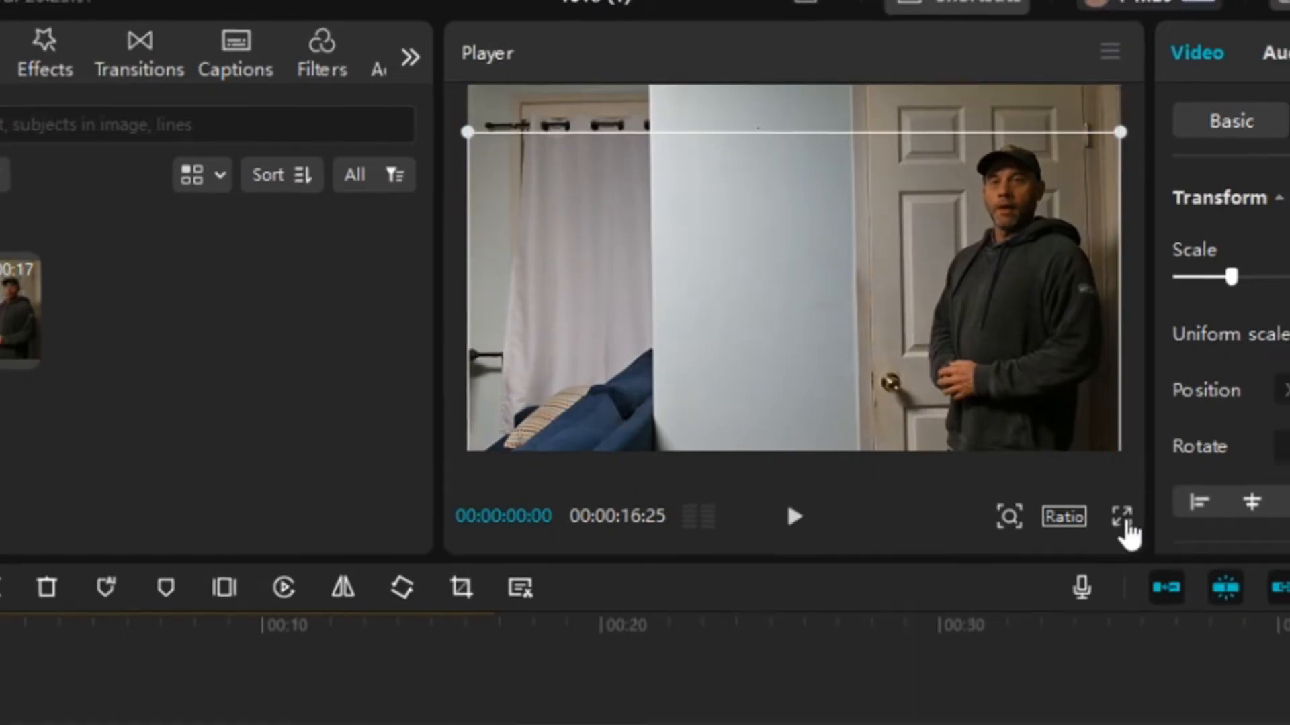
pyautogui.click(1122, 516)
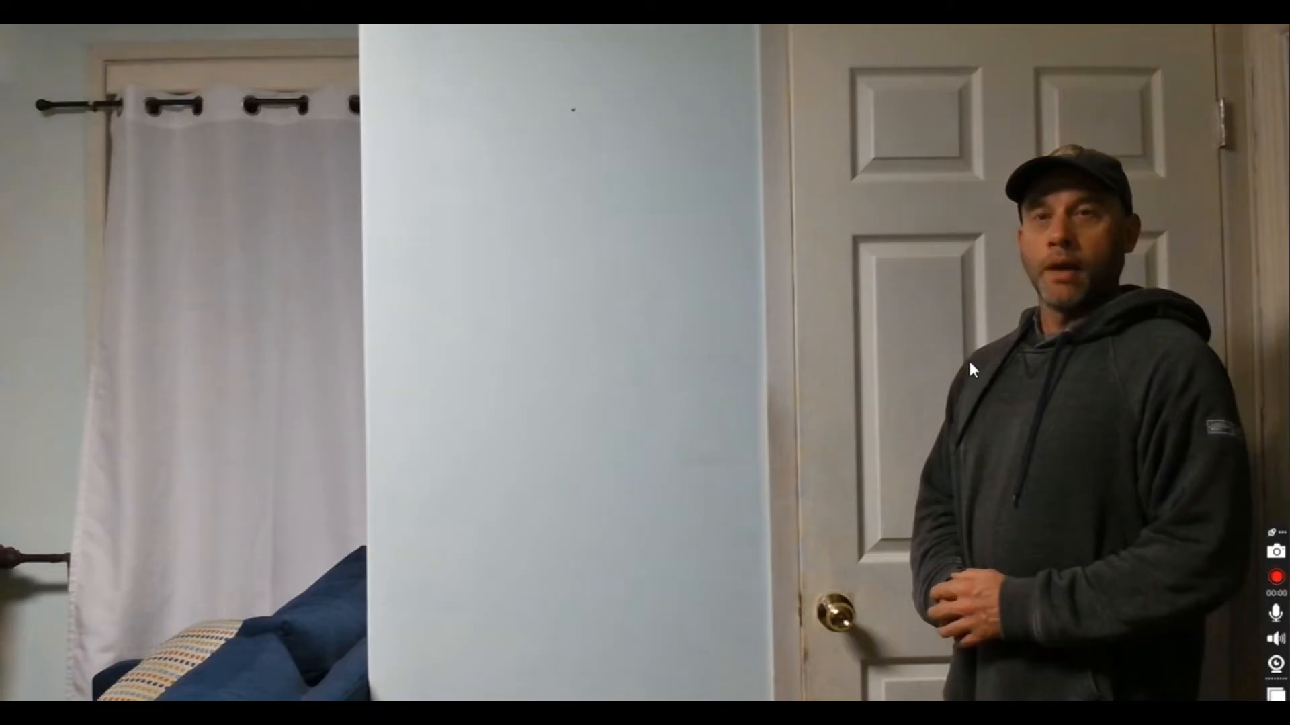
pyautogui.press('Escape')
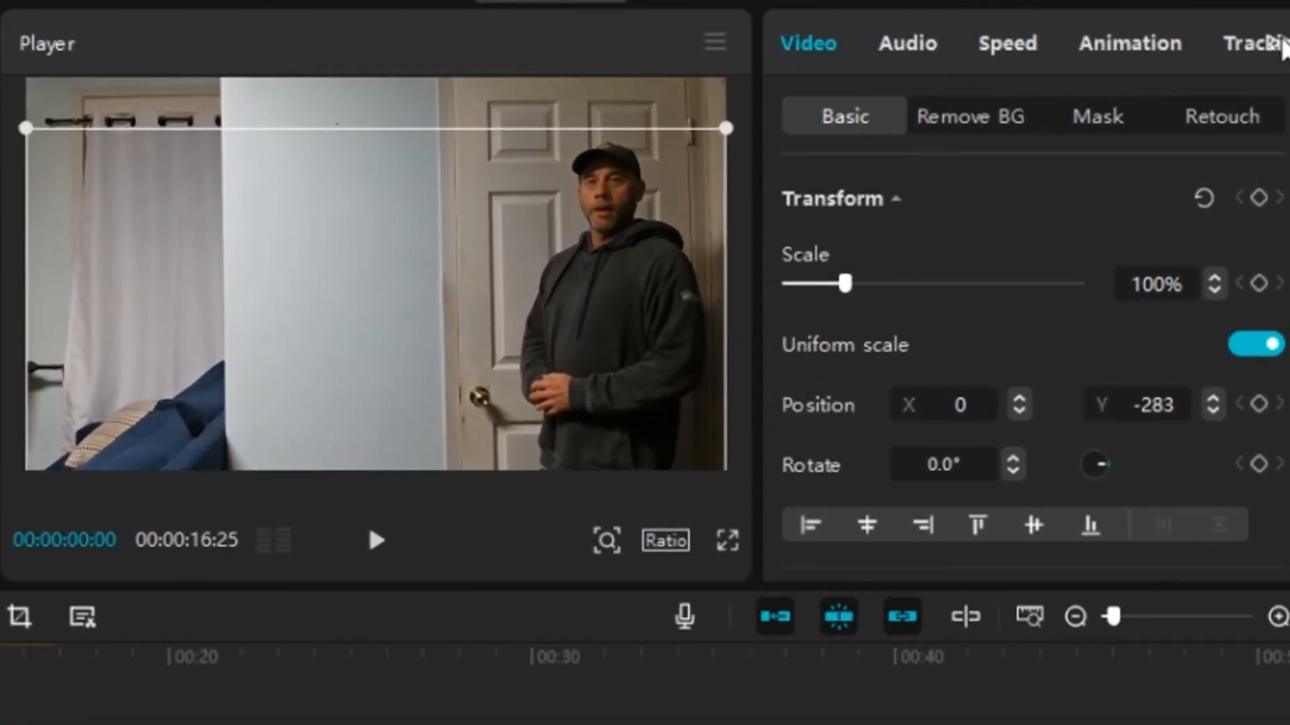
# - Try out the saturation, exposure and contrast adjustments on the masked clip, returning each to 0
pyautogui.click(1276, 44)
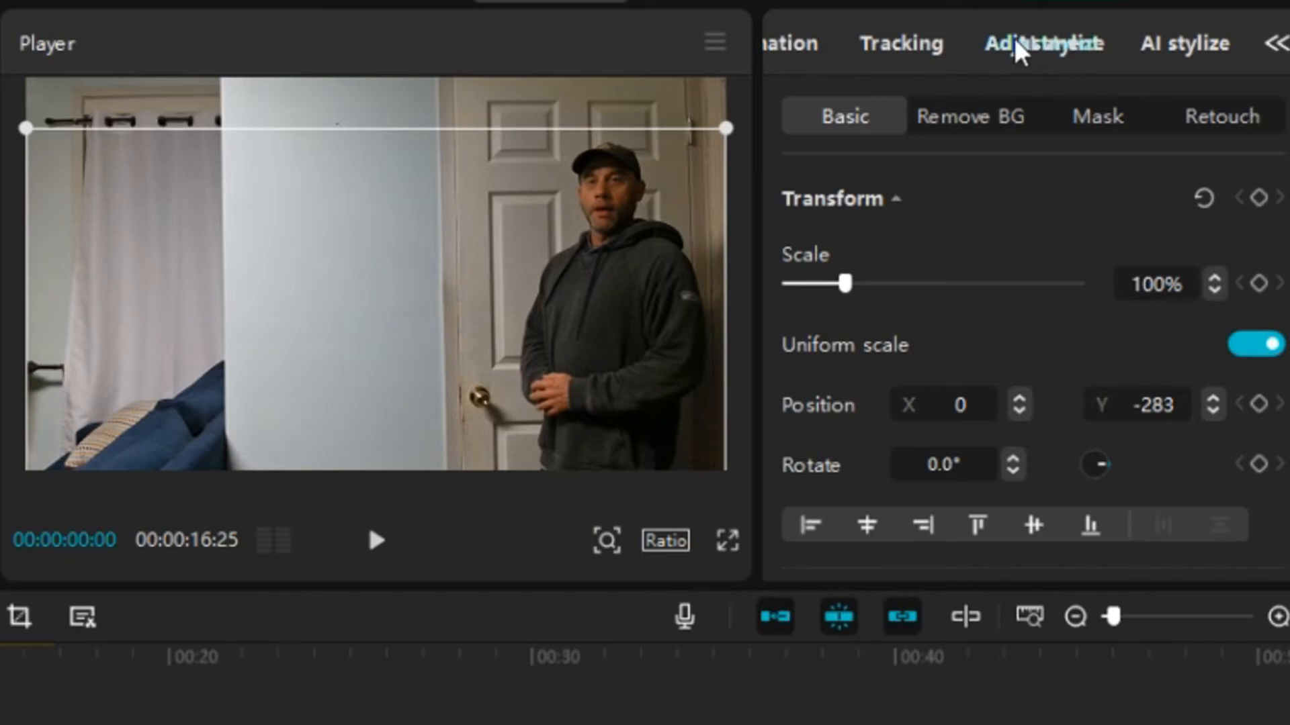
pyautogui.click(1075, 54)
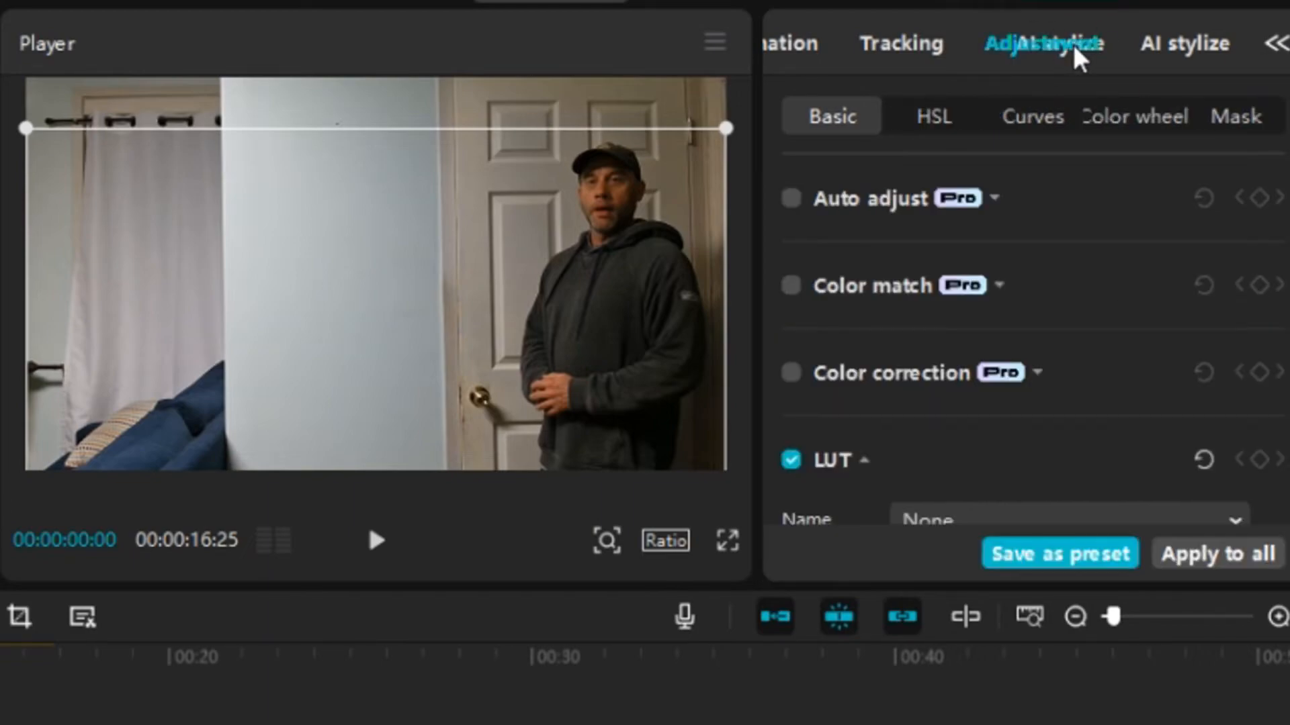
pyautogui.scroll(-8, 1036, 248)
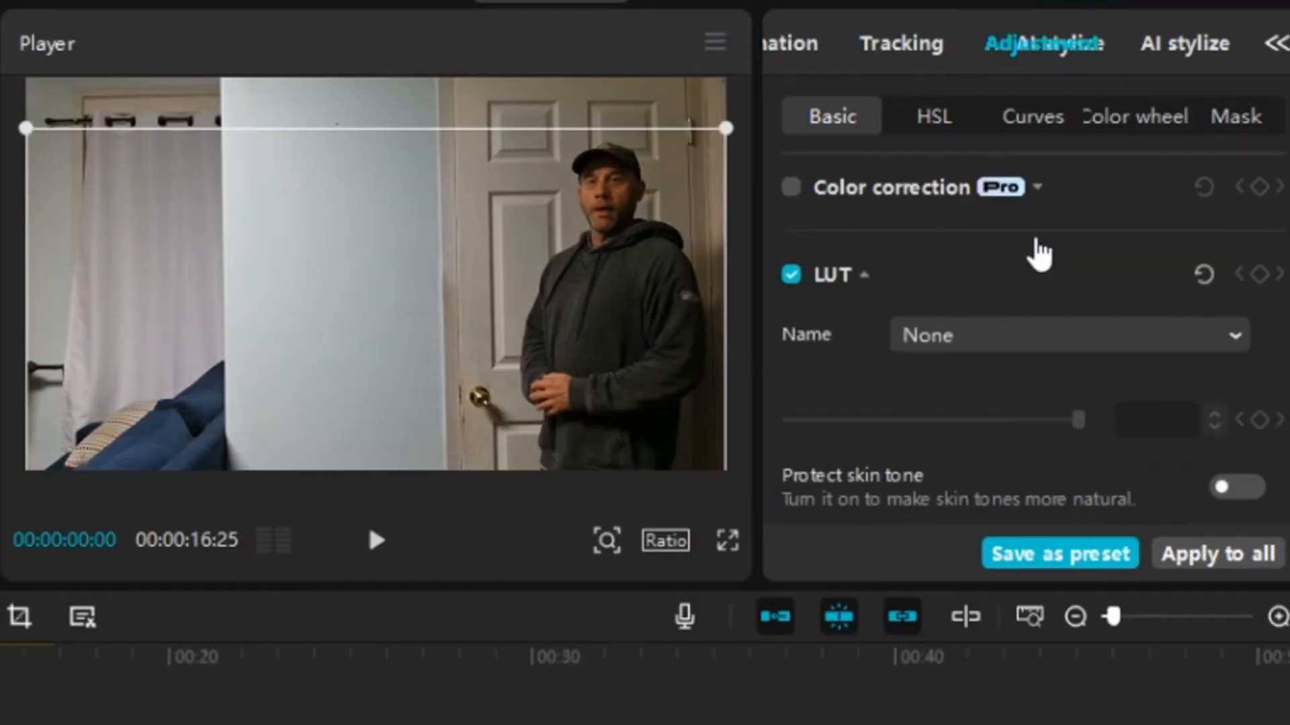
pyautogui.scroll(-5, 1036, 248)
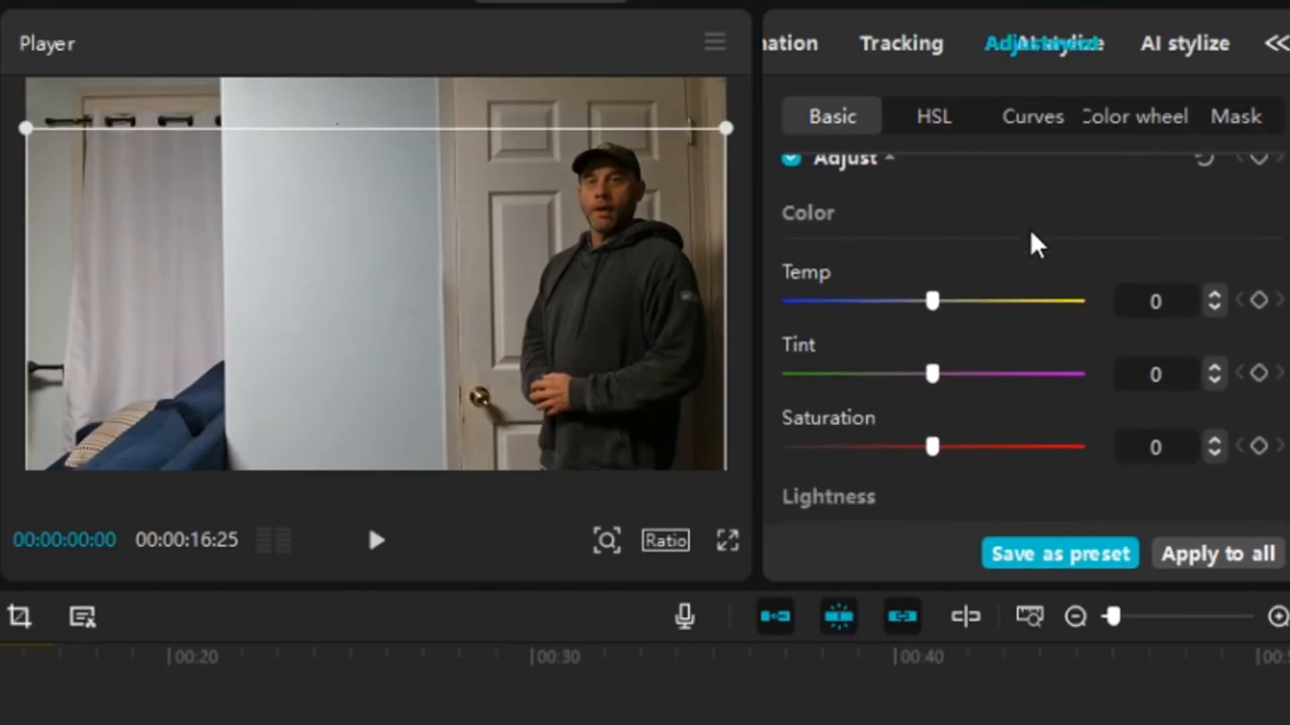
pyautogui.moveTo(931, 229); pyautogui.dragTo(1126, 236)
pyautogui.moveTo(1085, 240); pyautogui.dragTo(931, 235)
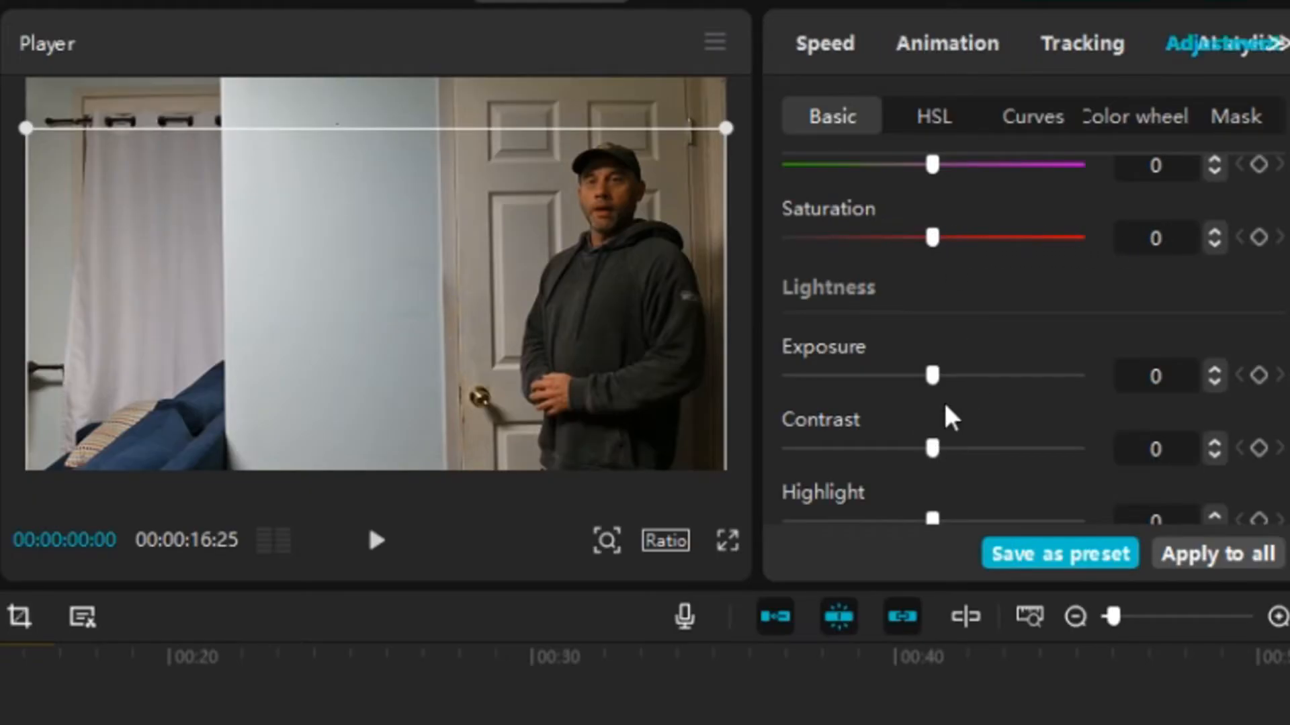
pyautogui.moveTo(932, 376)
pyautogui.mouseDown()
pyautogui.moveTo(1011, 376)
pyautogui.moveTo(894, 377)
pyautogui.moveTo(933, 380)
pyautogui.mouseUp()
pyautogui.moveTo(933, 449)
pyautogui.mouseDown()
pyautogui.moveTo(974, 450)
pyautogui.moveTo(933, 450)
pyautogui.mouseUp()
# - Look through the remaining lightness and effects adjustments and examine the covered wall area in full screen
pyautogui.scroll(-5, 1001, 430)
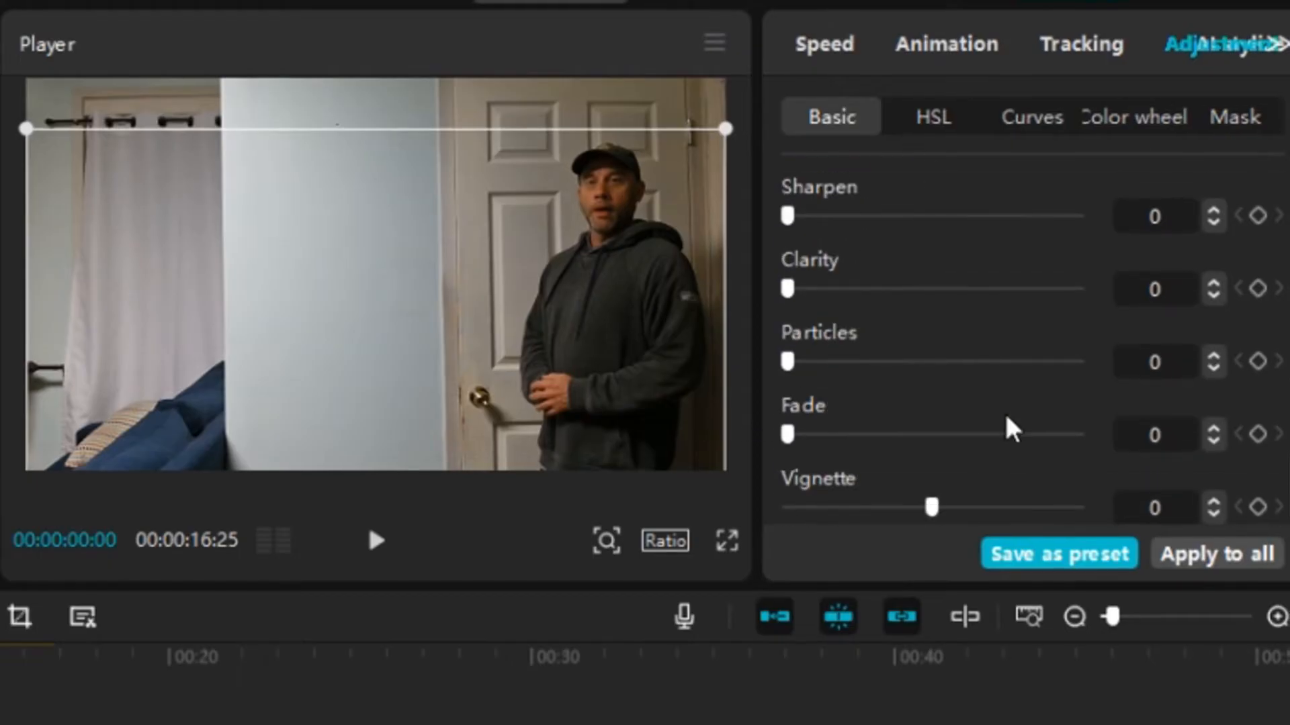
pyautogui.scroll(4, 1008, 424)
pyautogui.scroll(-2, 1007, 423)
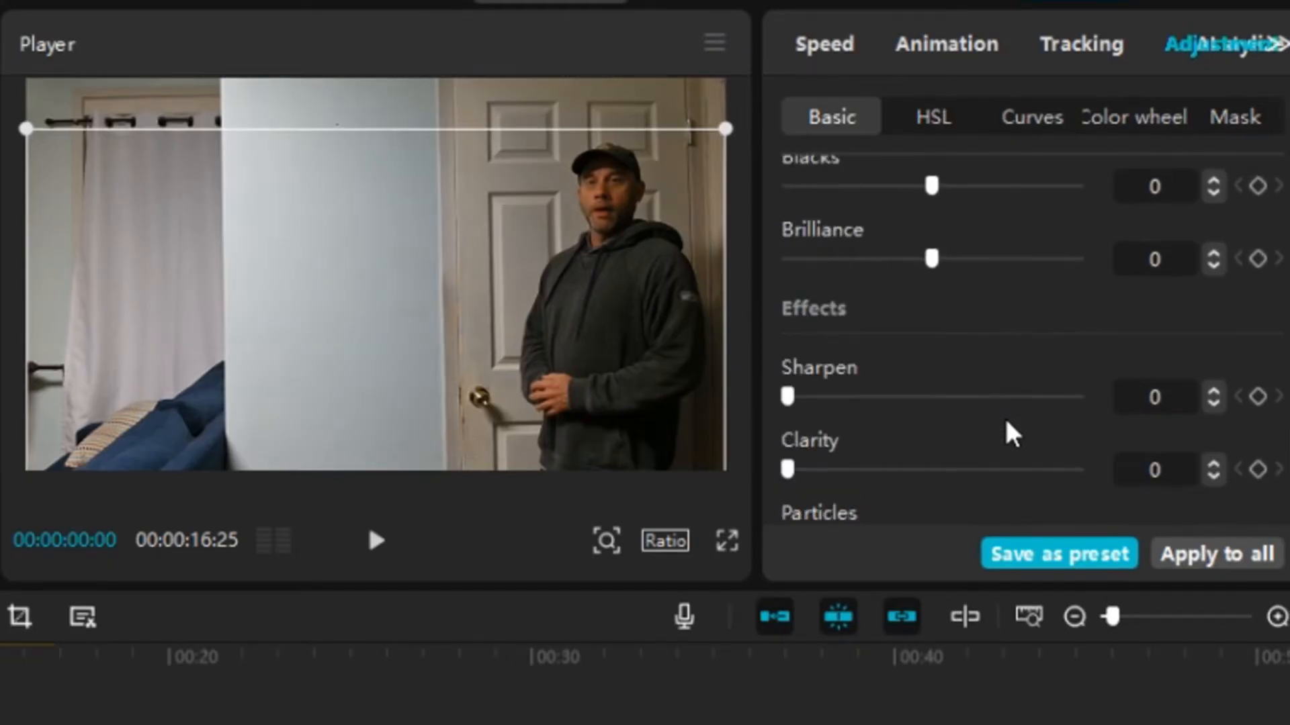
pyautogui.scroll(6, 1007, 430)
pyautogui.scroll(-3, 1005, 426)
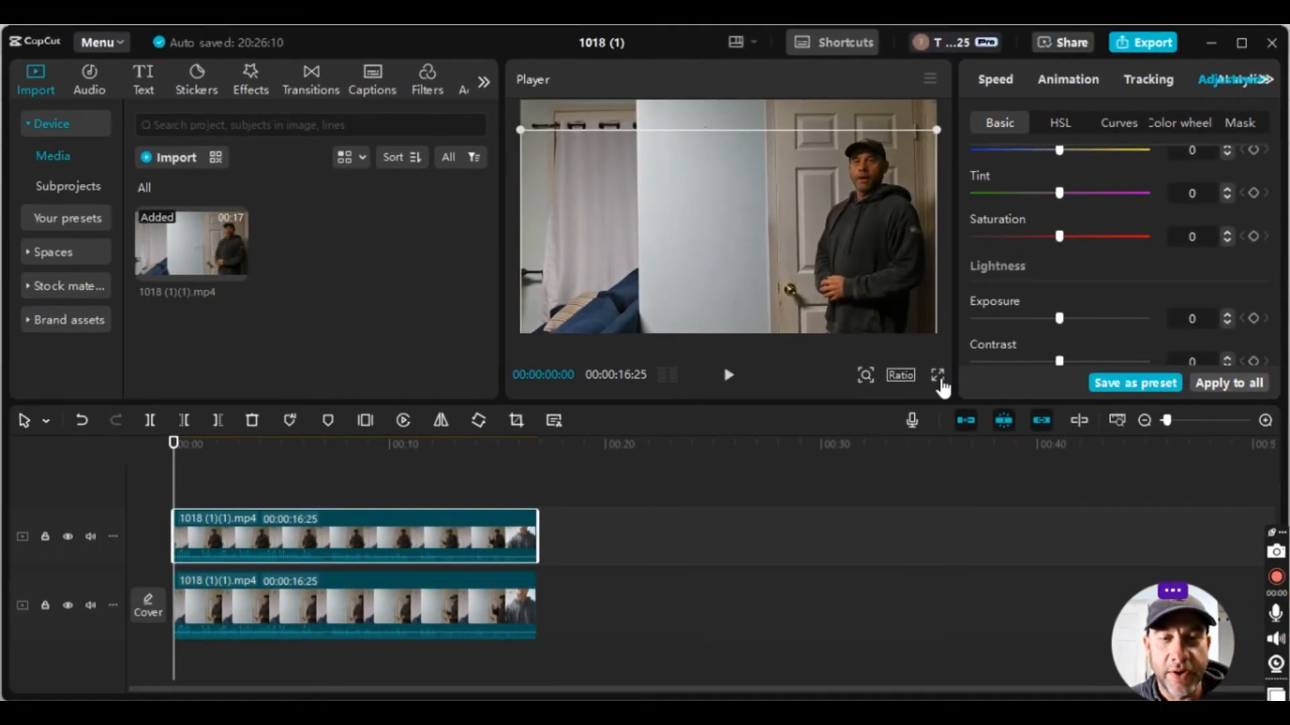
pyautogui.click(792, 489)
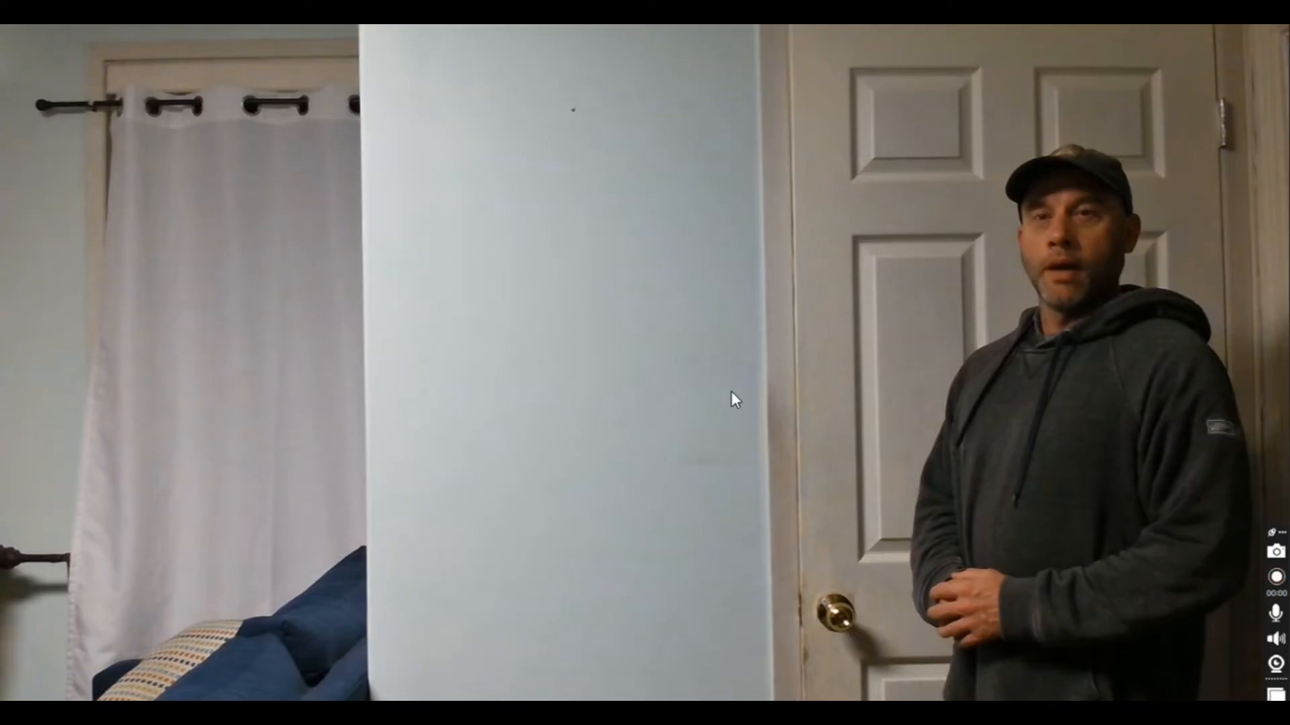
# - Leave full screen and lower the audio volume of both the masked clip and the original clip to silence
pyautogui.press('Escape')
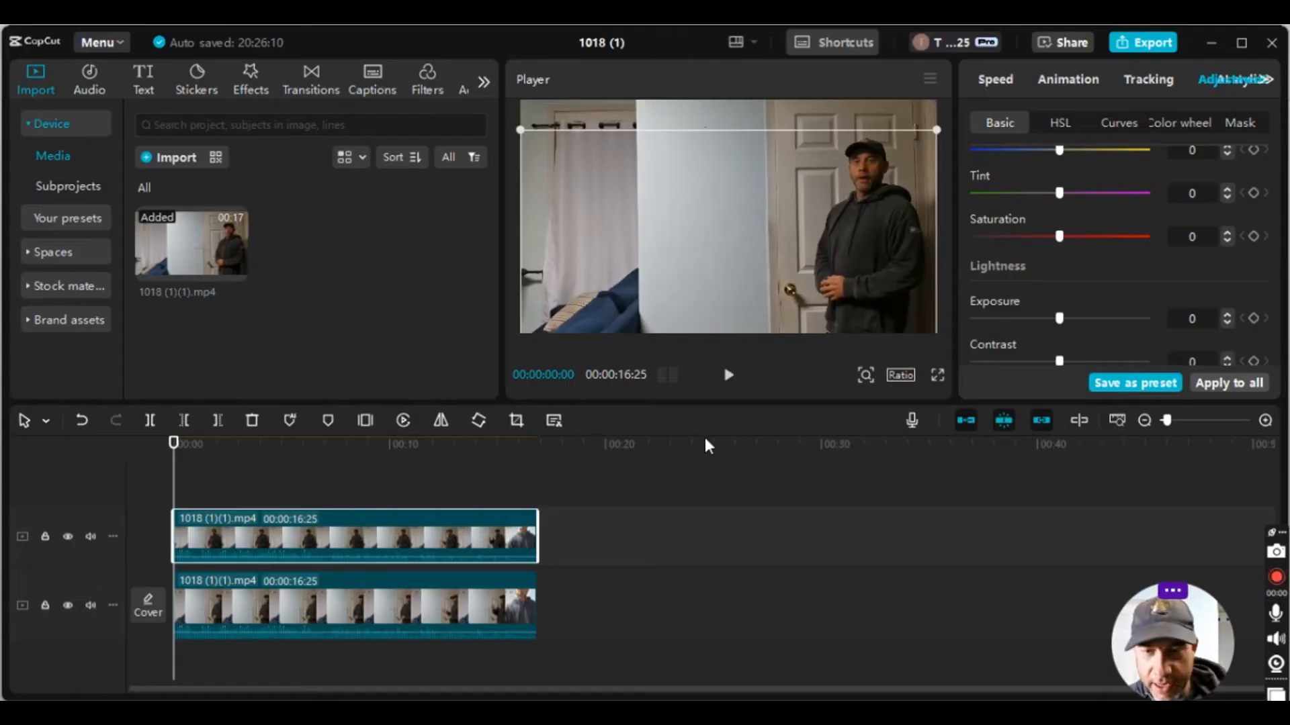
pyautogui.click(445, 579)
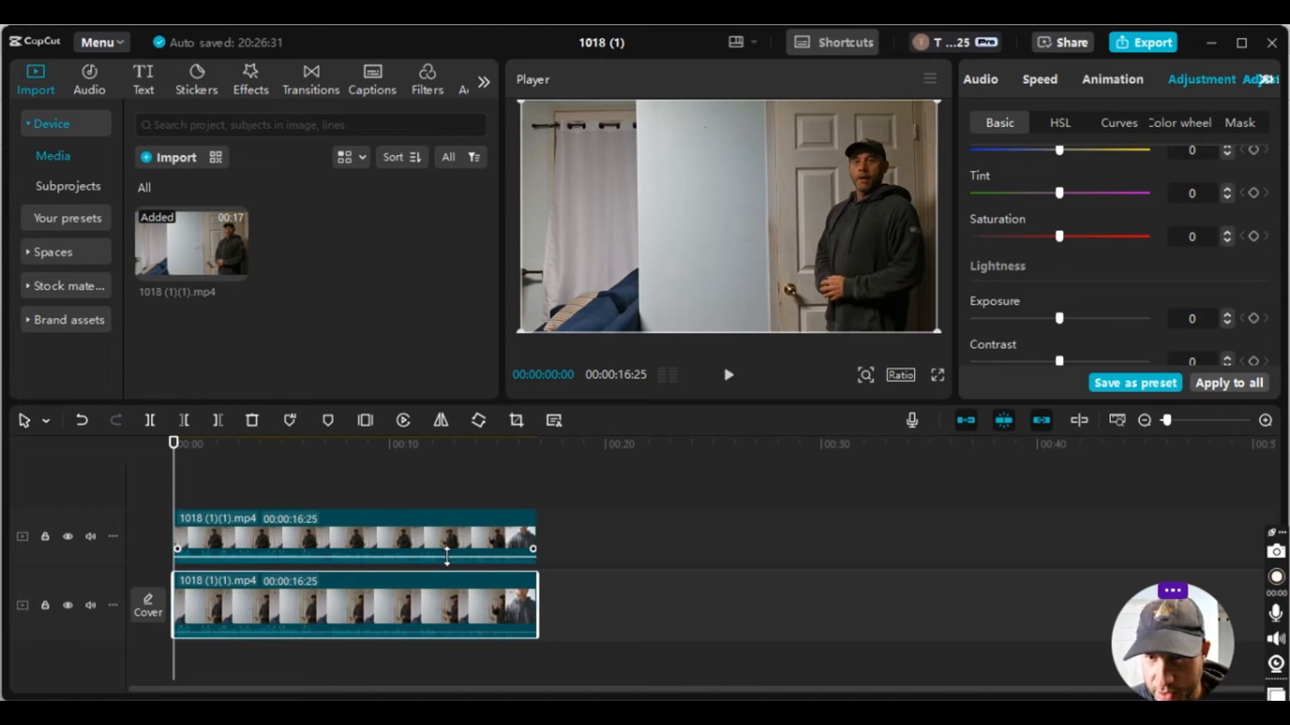
pyautogui.moveTo(446, 556); pyautogui.dragTo(437, 604)
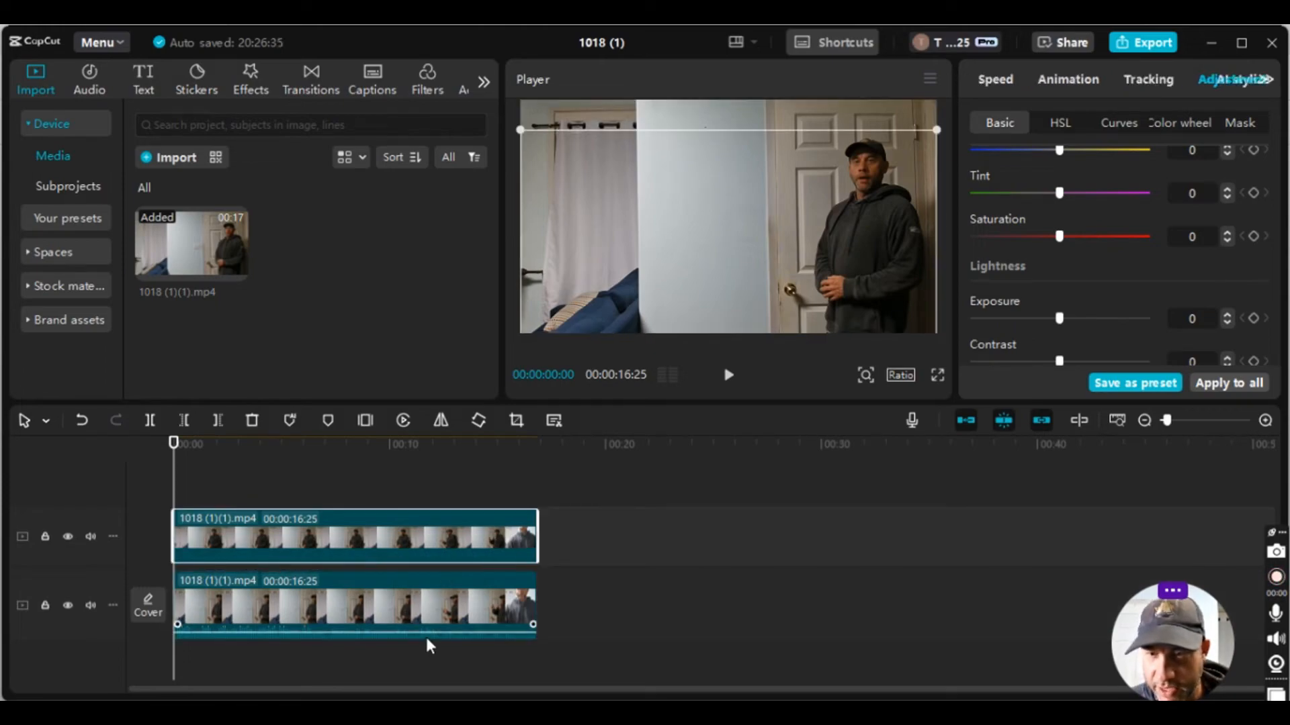
pyautogui.click(432, 626)
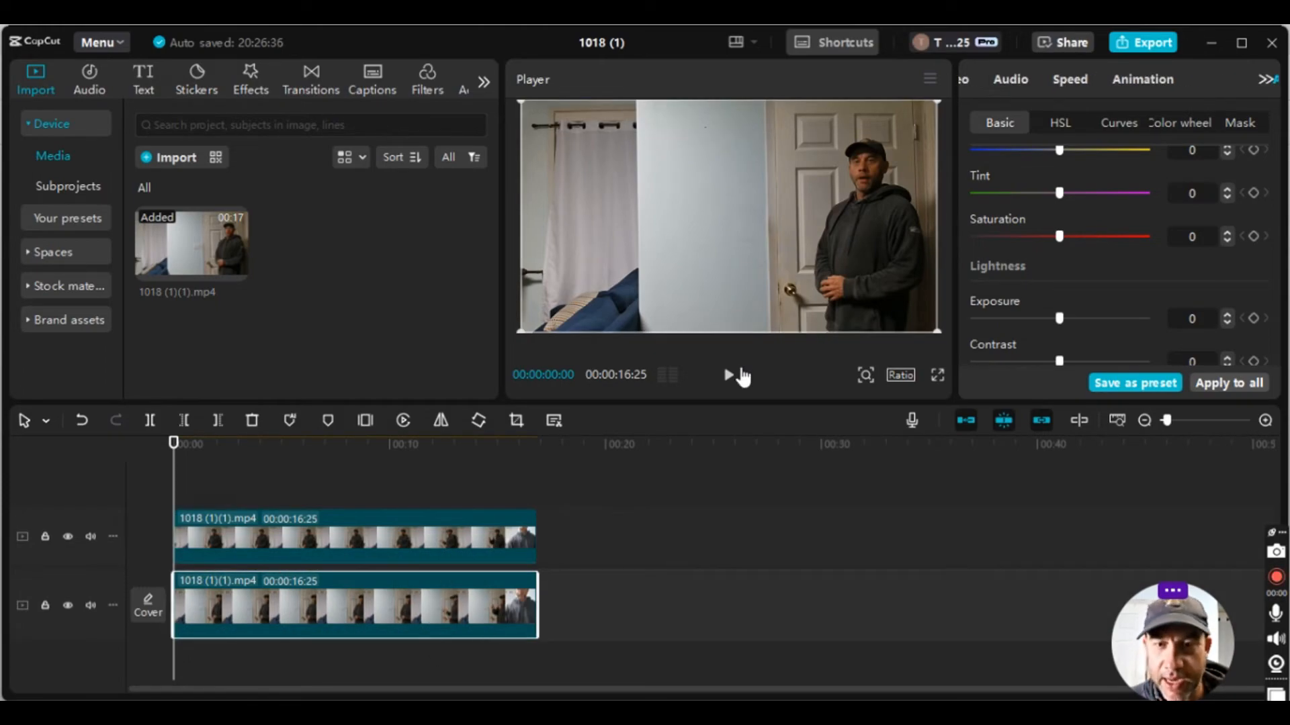
# - Play the video to examine how the wall patch behaves when the person walks past it, and return to the start
pyautogui.click(732, 374)
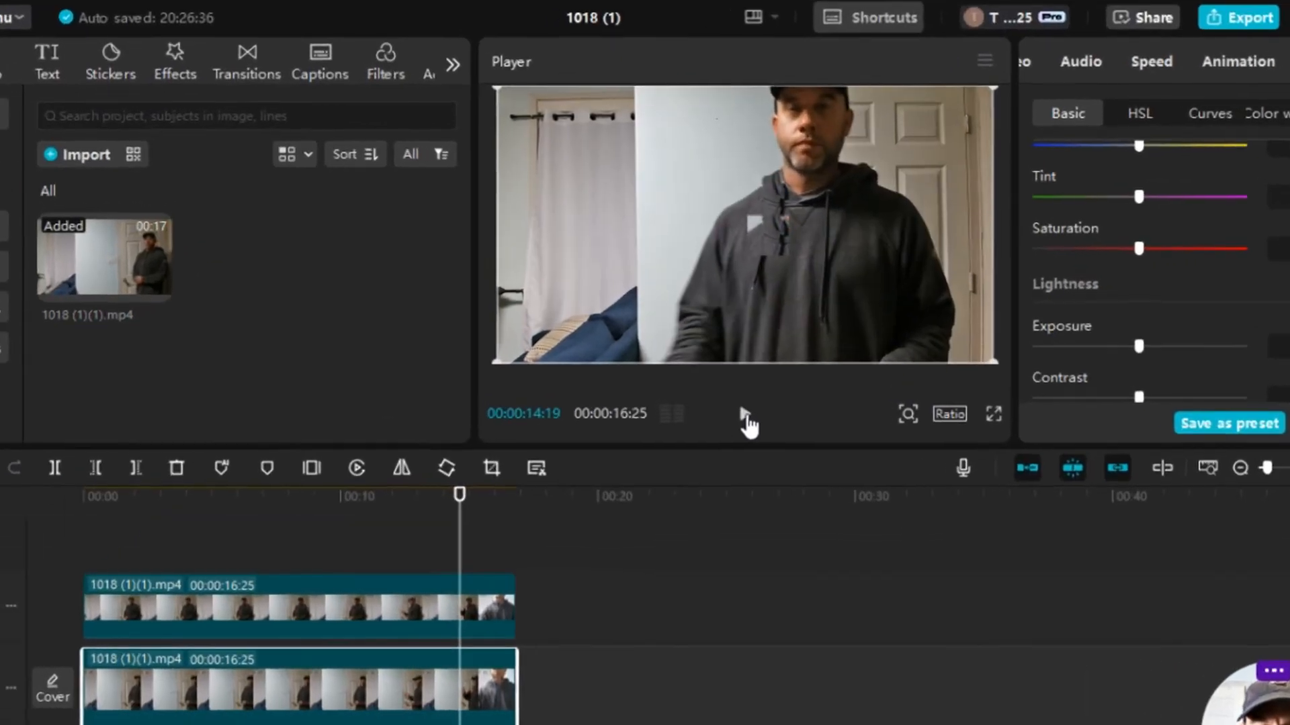
pyautogui.click(730, 376)
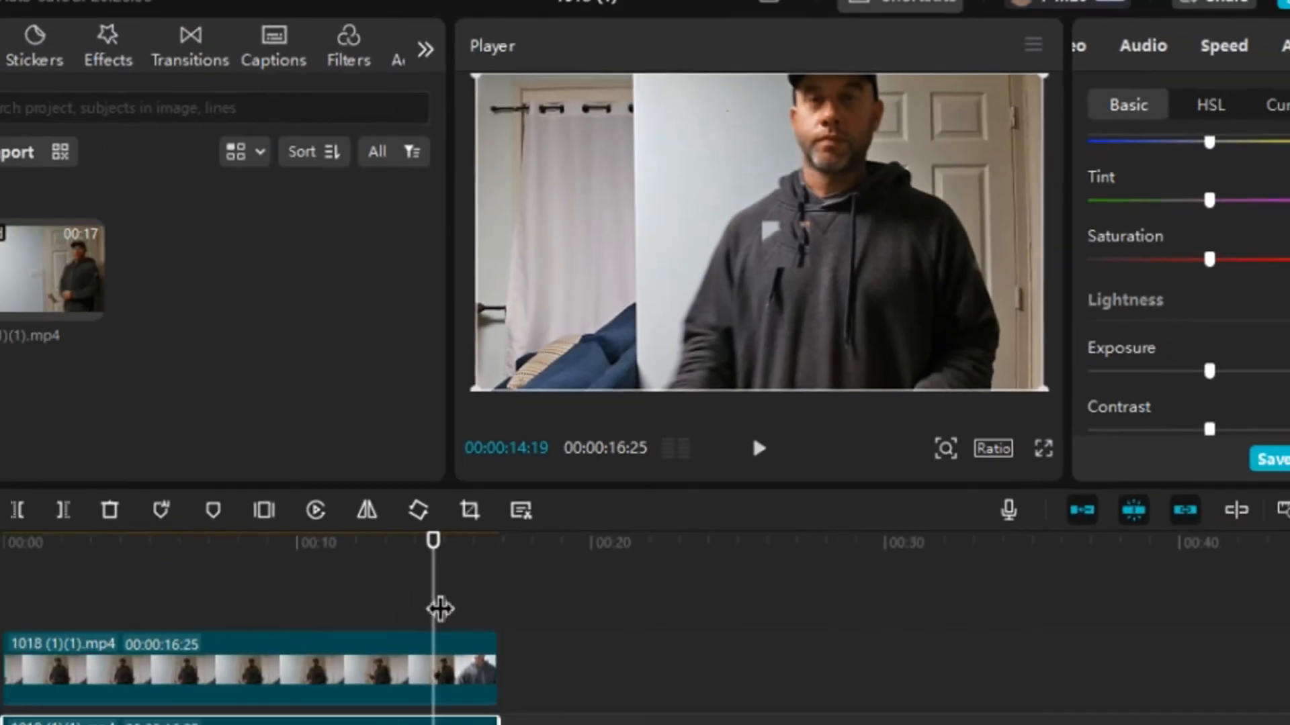
pyautogui.moveTo(437, 608); pyautogui.dragTo(165, 495)
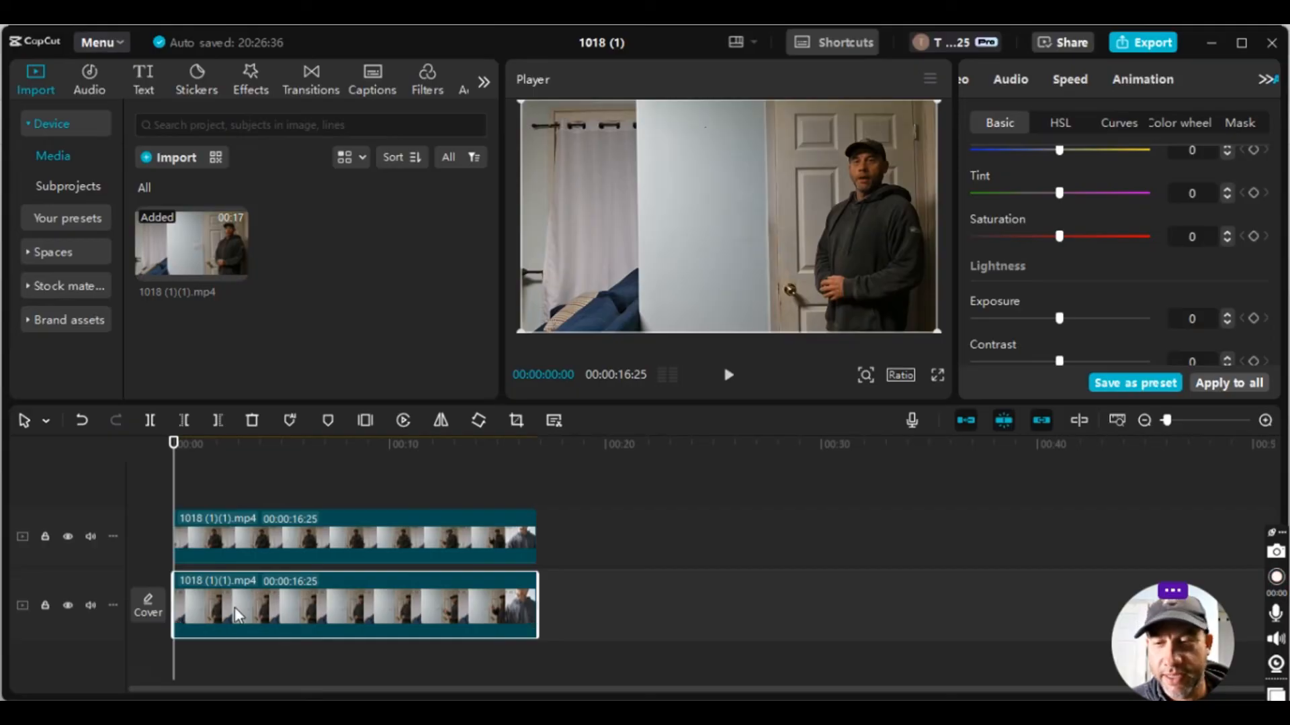
# - Copy the original clip, paste it at the start of the timeline, and place the copy on the track above the masked clip
pyautogui.rightClick(306, 613)
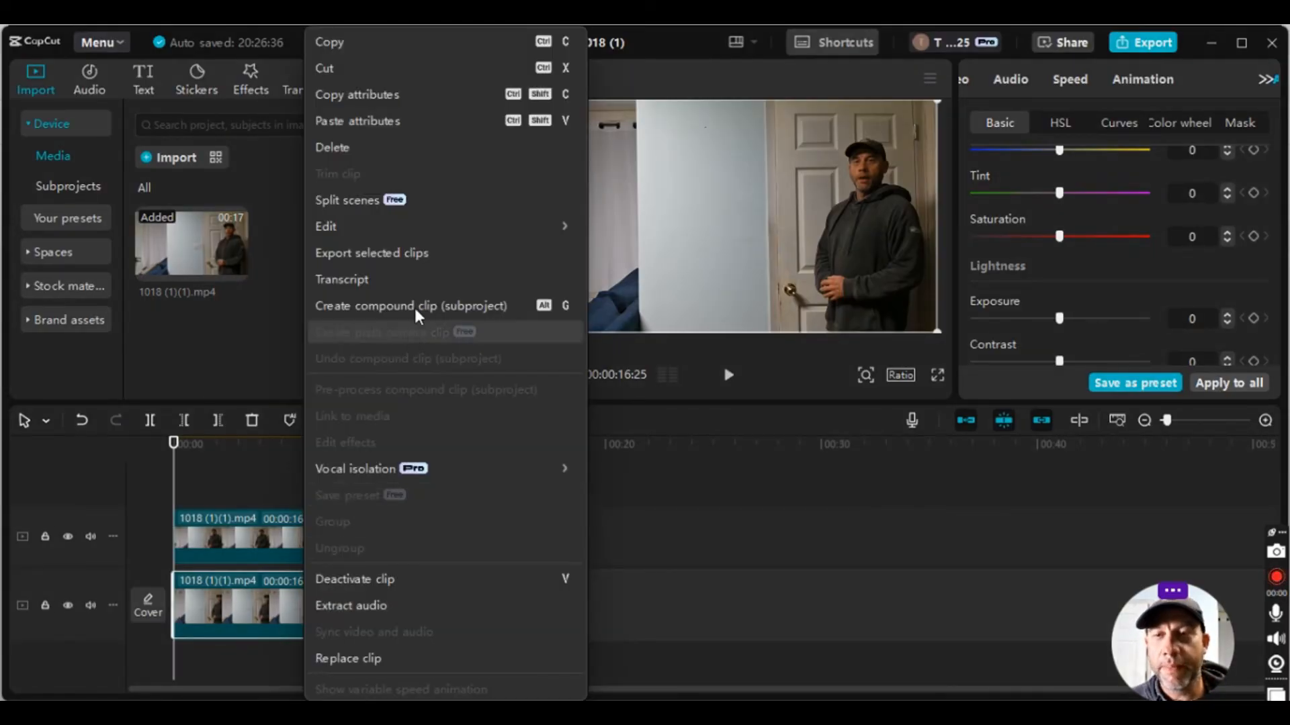
pyautogui.click(379, 43)
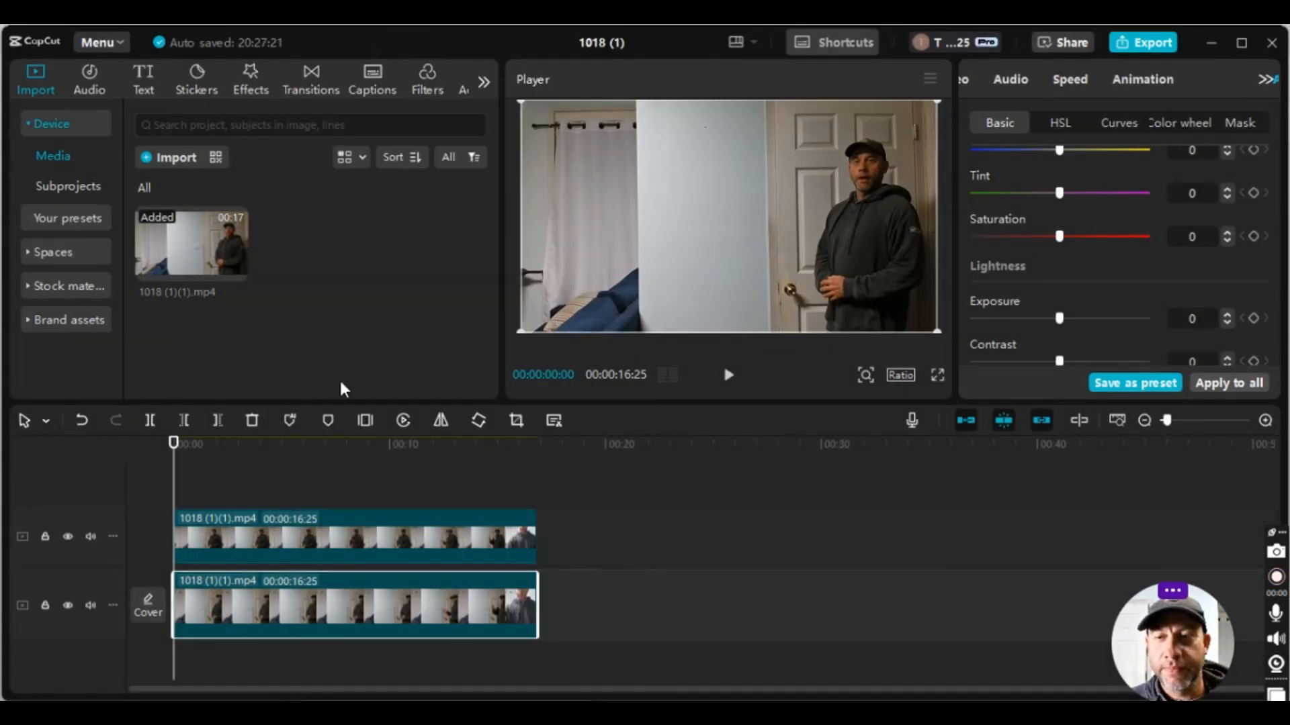
pyautogui.click(207, 490)
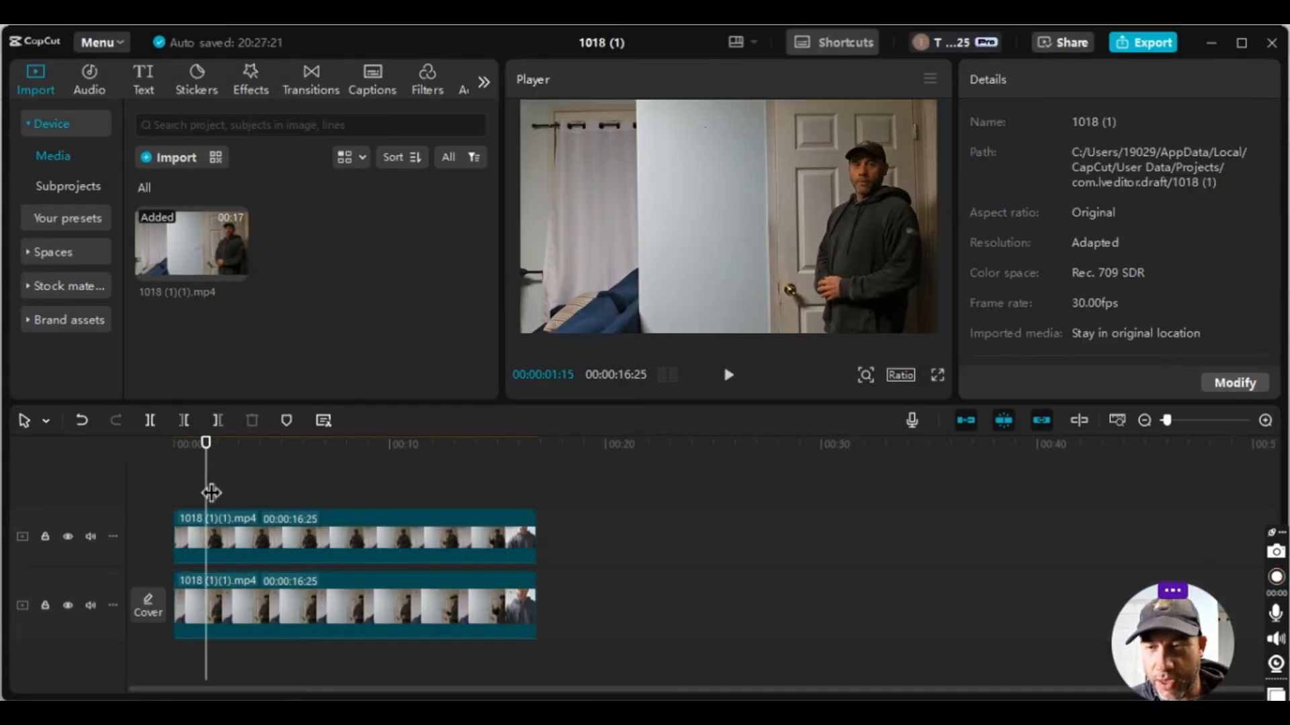
pyautogui.click(176, 489)
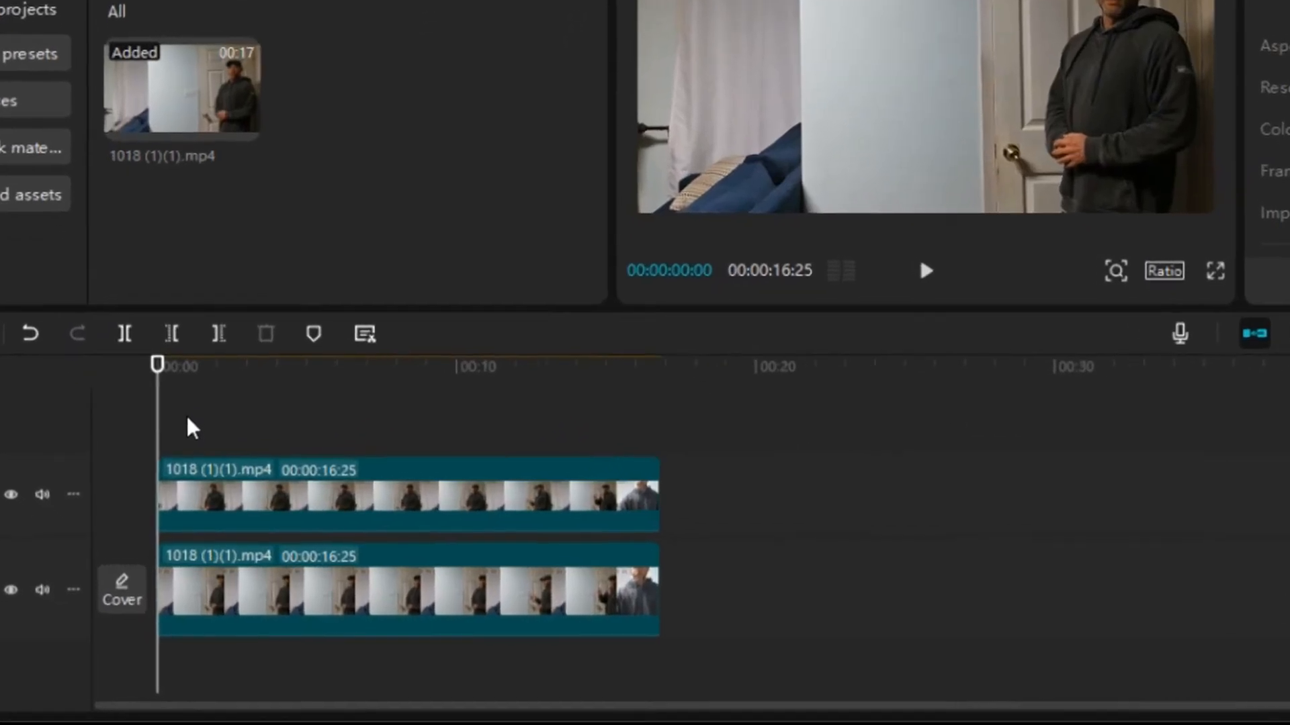
pyautogui.click(187, 418)
pyautogui.moveTo(191, 437); pyautogui.dragTo(110, 432)
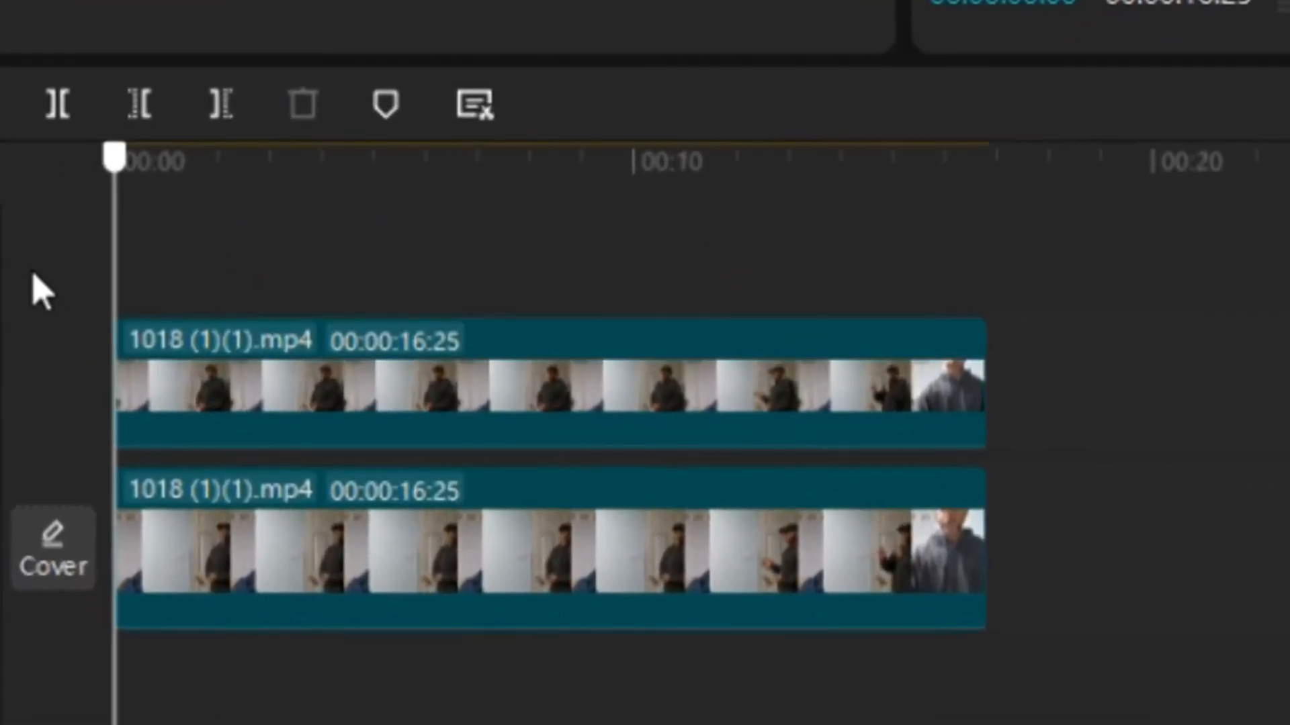
pyautogui.rightClick(209, 219)
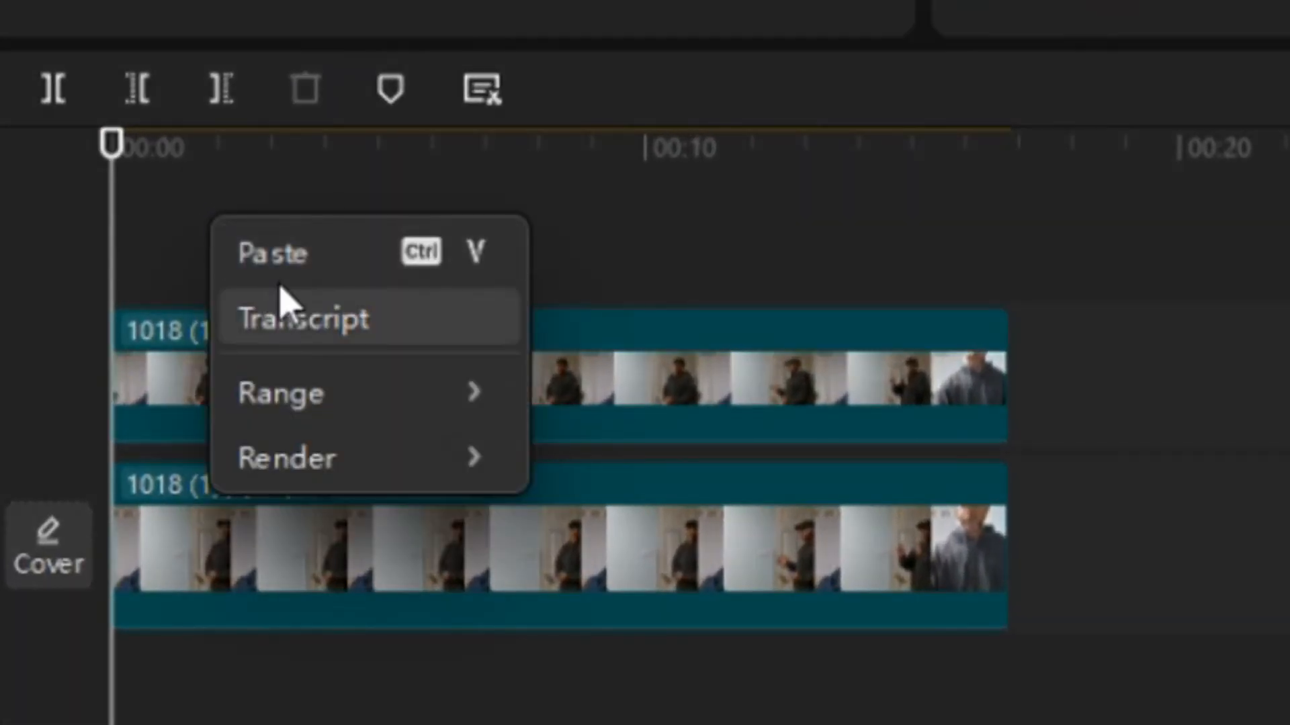
pyautogui.click(296, 262)
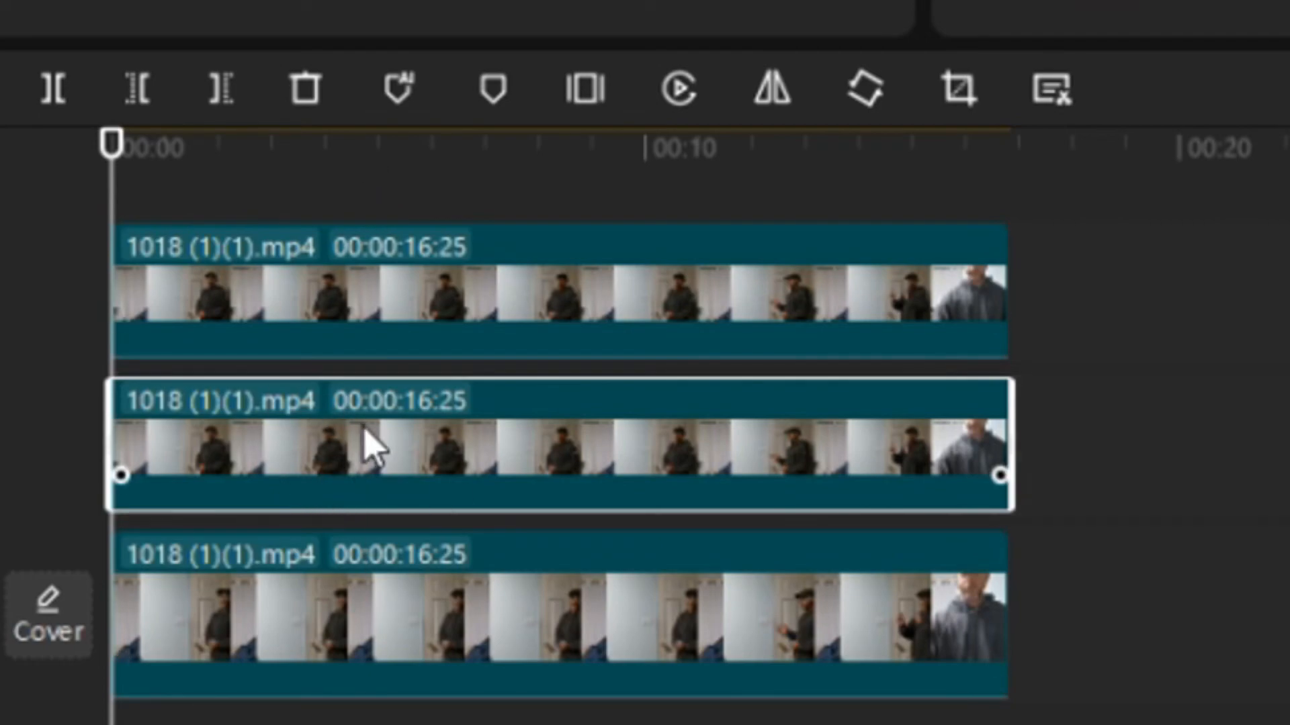
pyautogui.moveTo(369, 446); pyautogui.dragTo(316, 244)
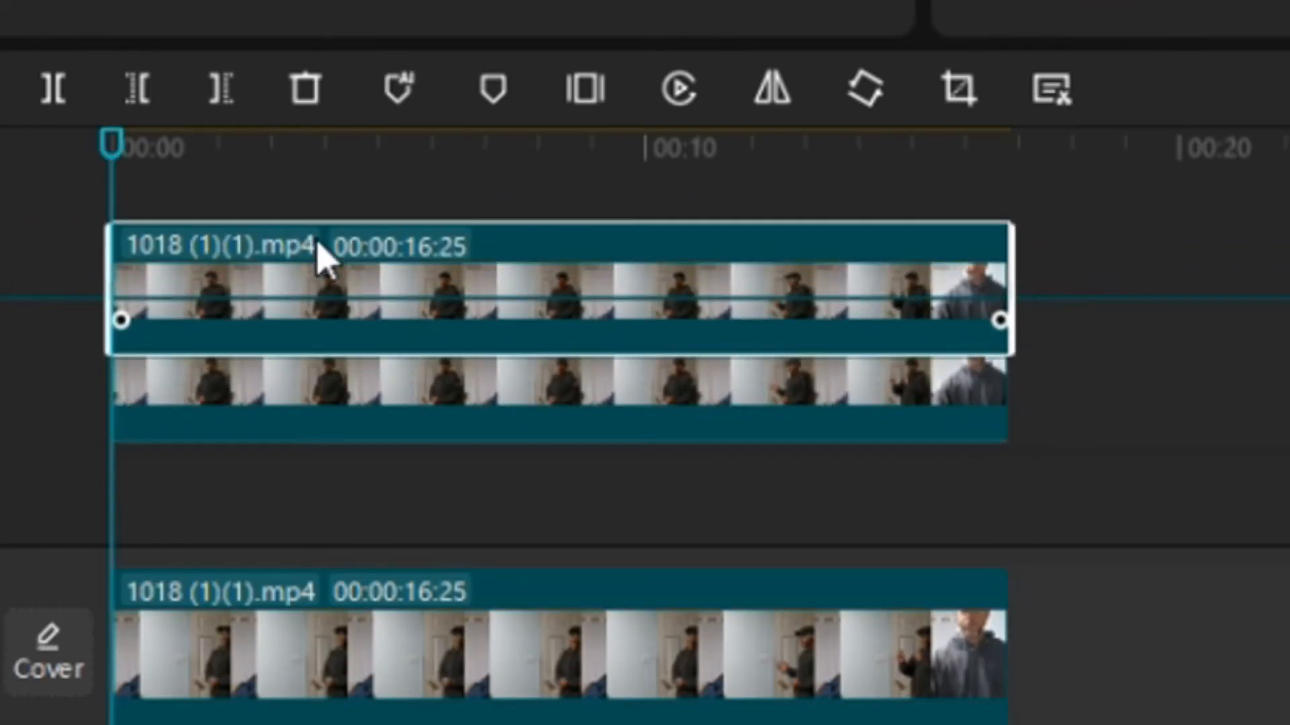
pyautogui.click(329, 480)
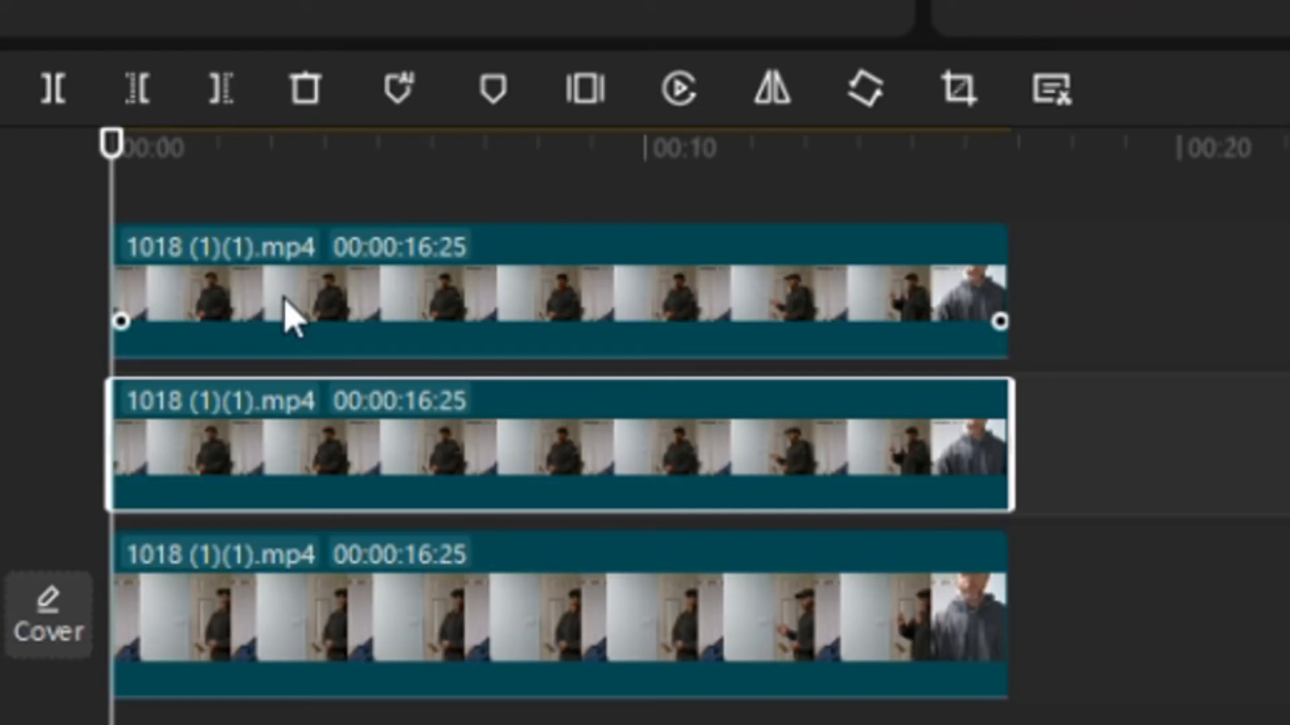
# - Remove the background of the topmost clip copy with Auto removal
pyautogui.click(381, 289)
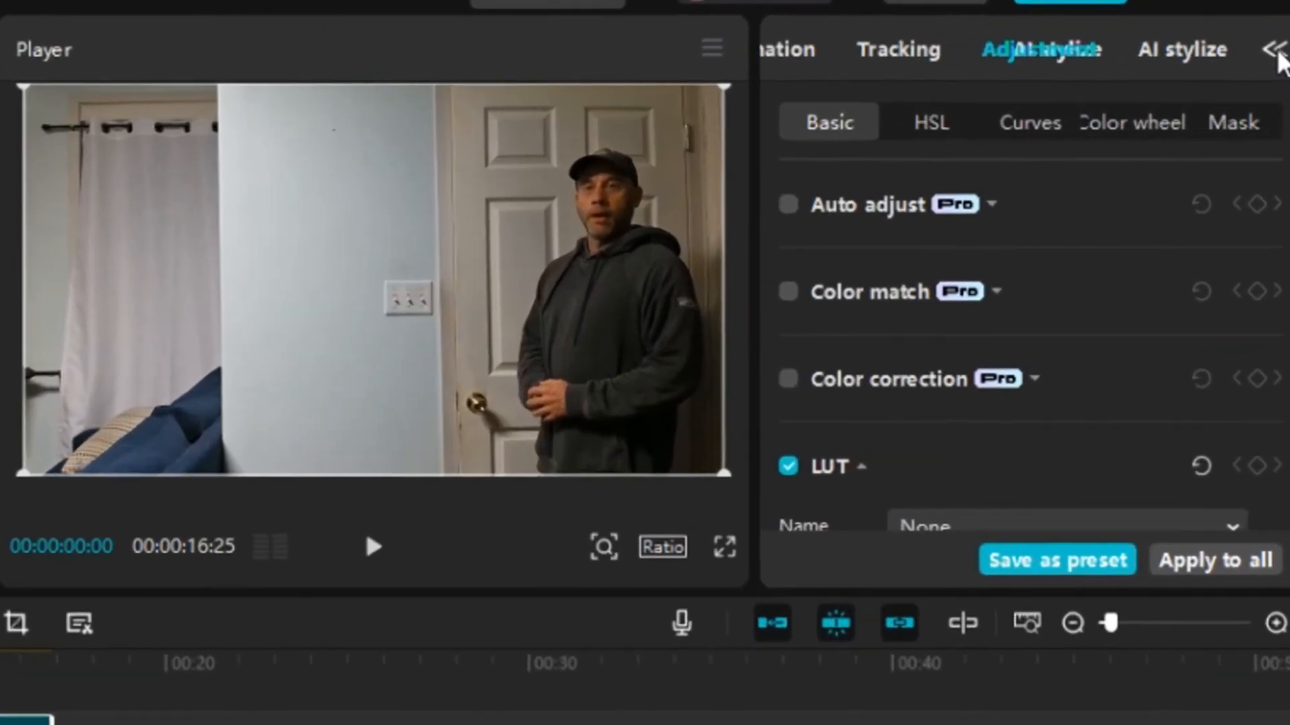
pyautogui.click(1278, 54)
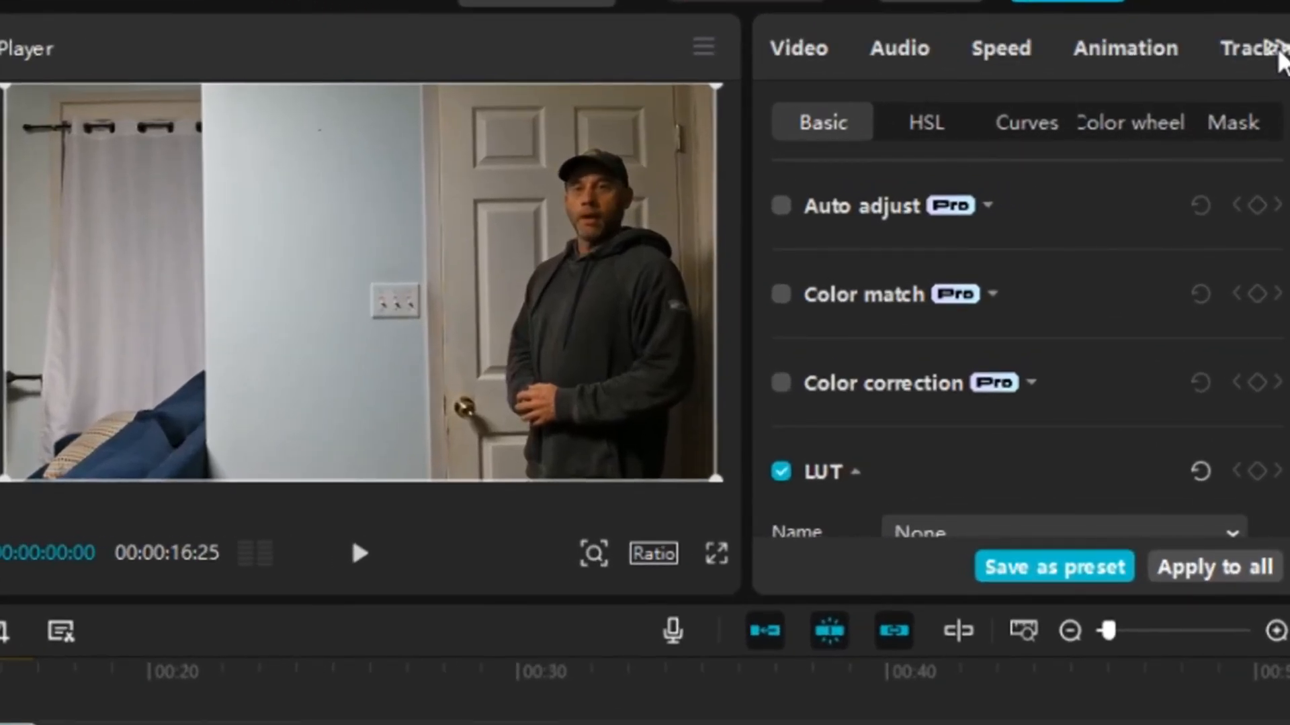
pyautogui.click(791, 49)
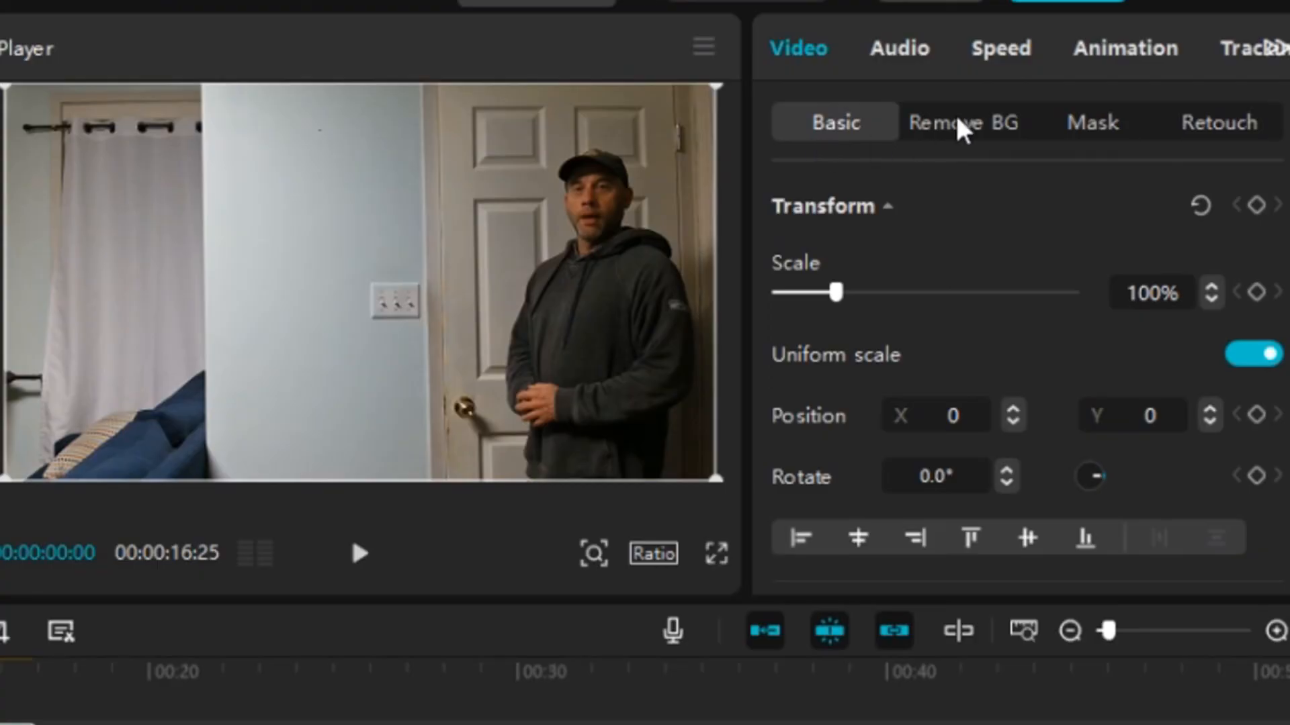
pyautogui.click(986, 127)
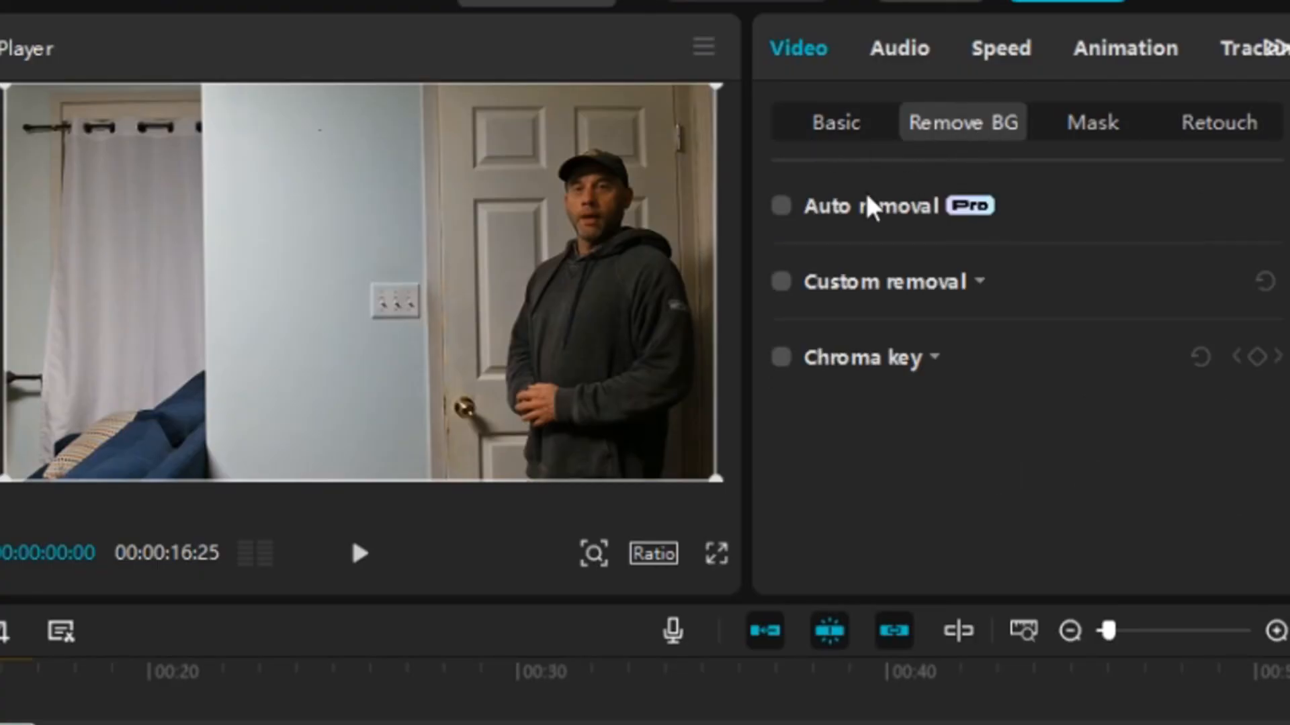
pyautogui.click(780, 206)
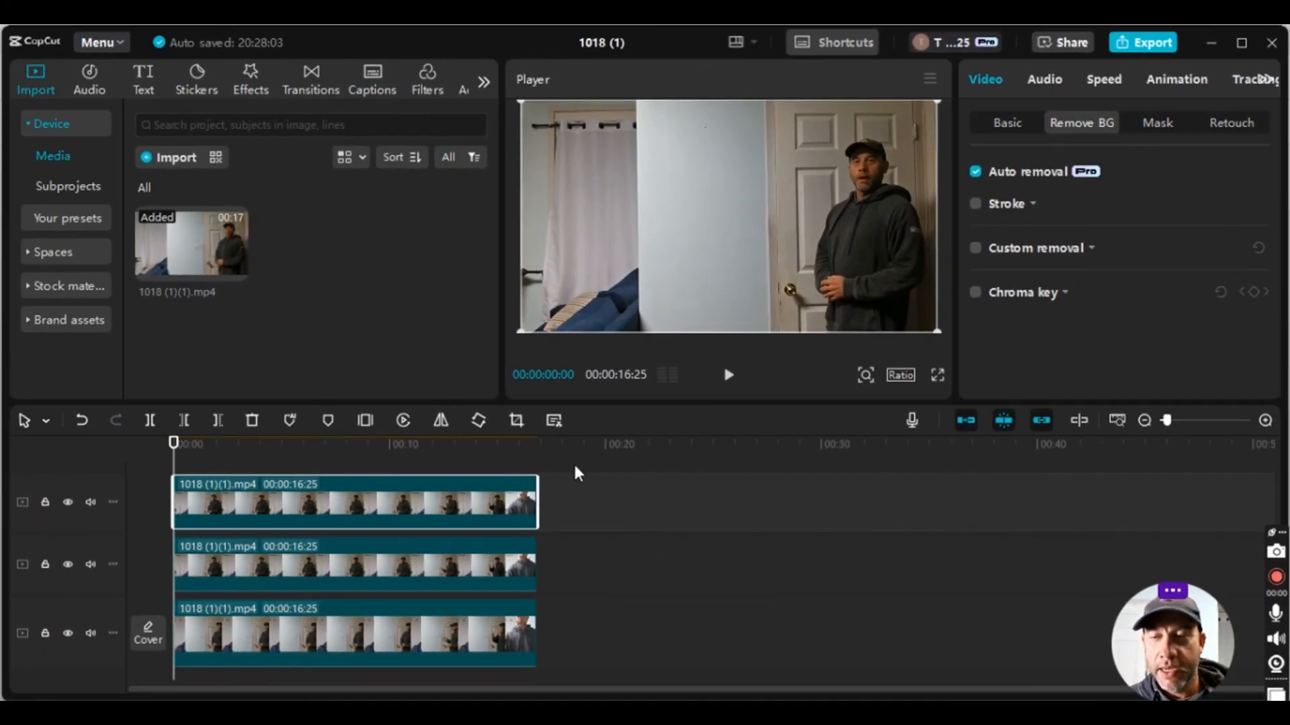
# - Play the whole video in full screen to check the patch behind the cut-out person, and return to the start
pyautogui.click(938, 376)
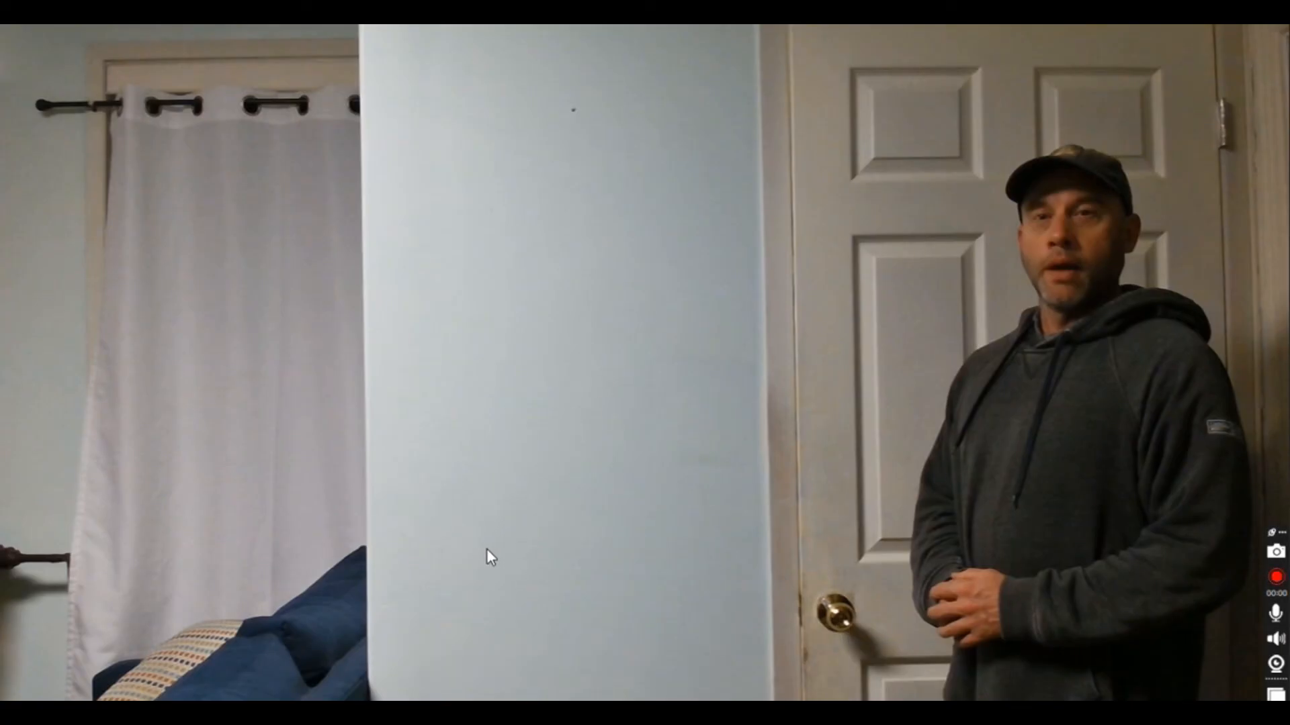
pyautogui.moveTo(453, 594)
pyautogui.click(391, 666)
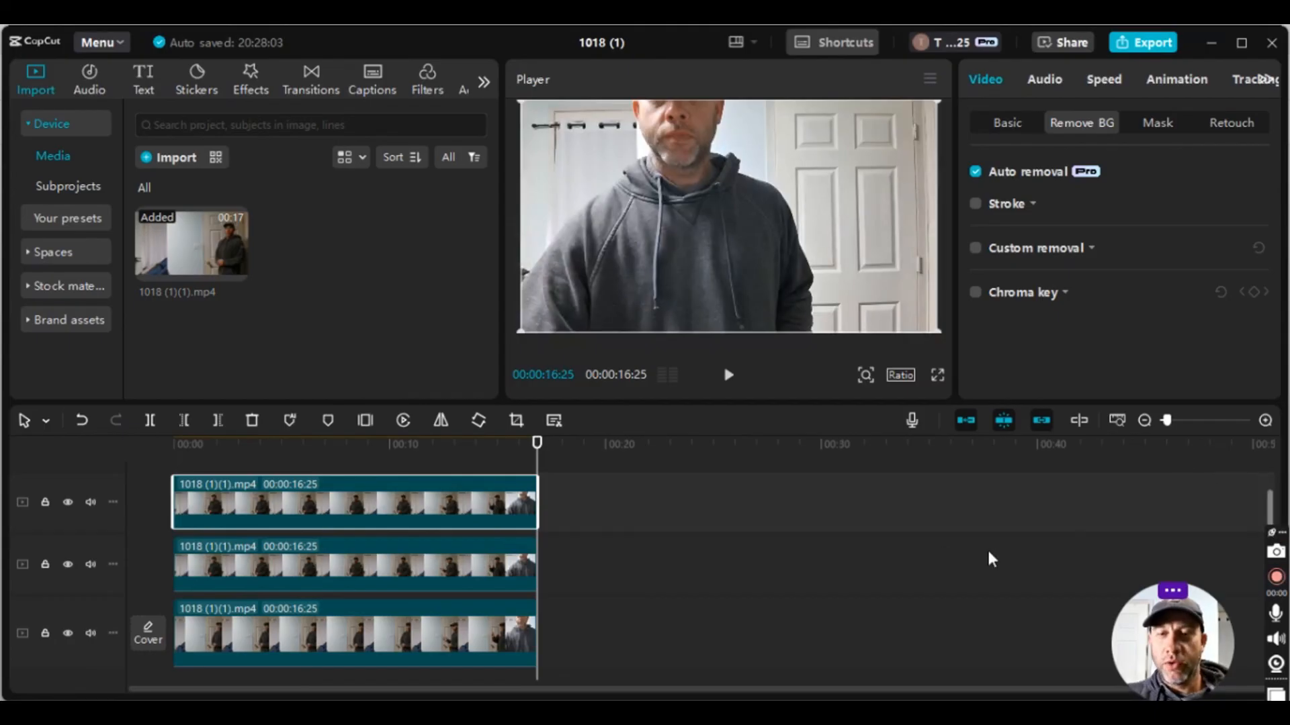
pyautogui.moveTo(547, 466); pyautogui.dragTo(174, 463)
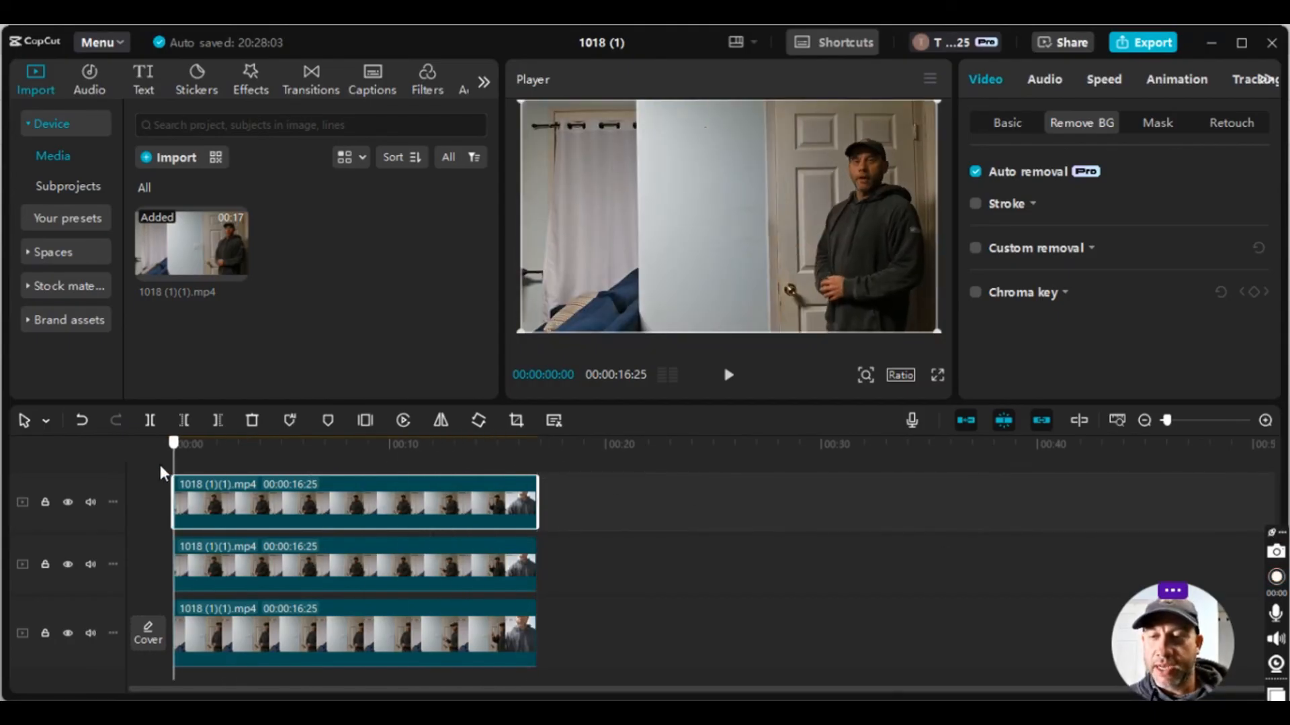